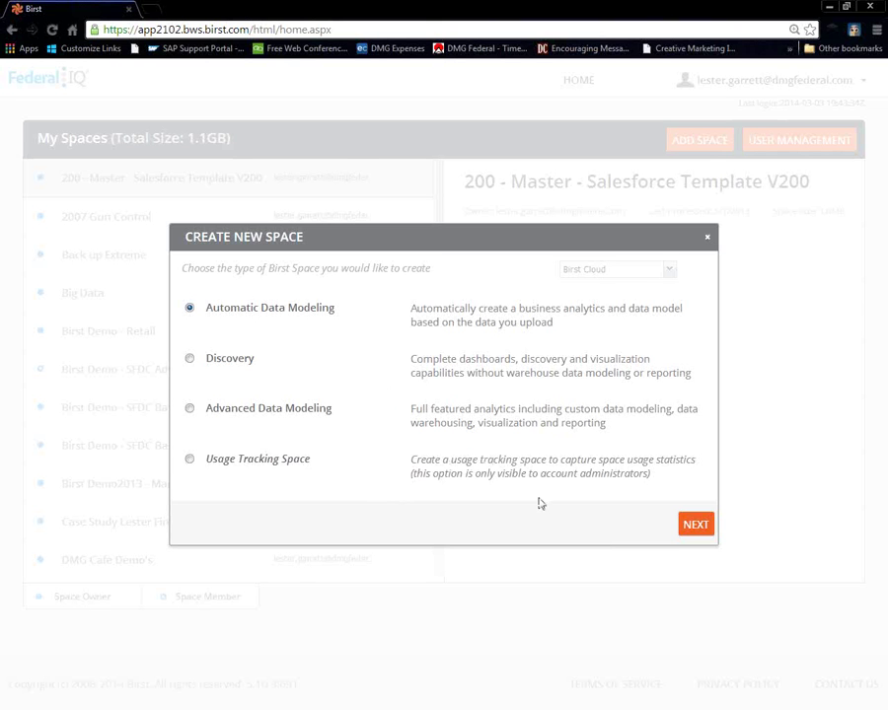
Step: Name the new Automatic Data Modeling space 'Import Data and Geo Maps' and create it
click(696, 527)
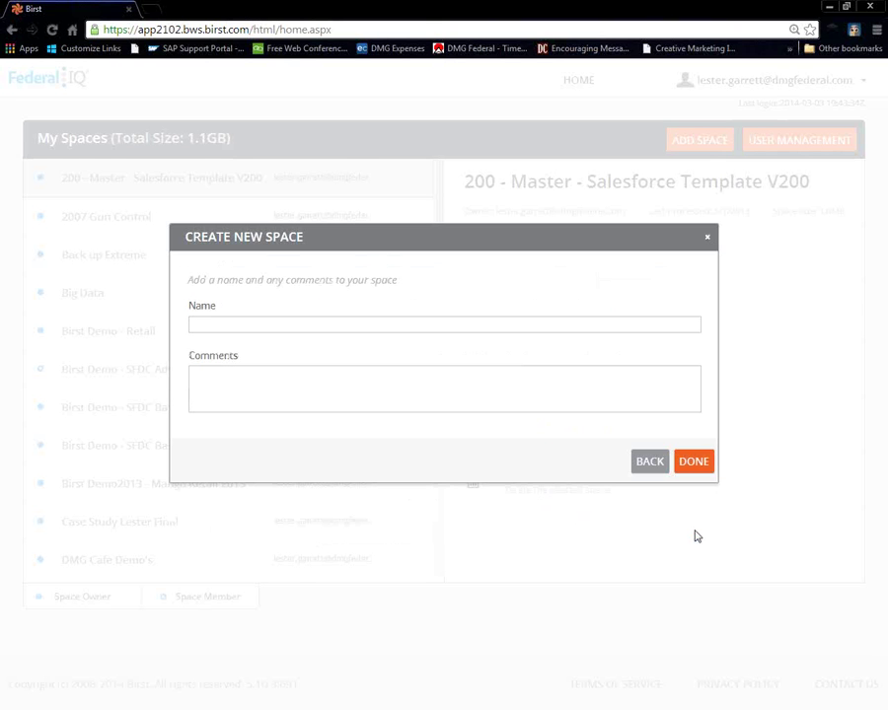
click(237, 329)
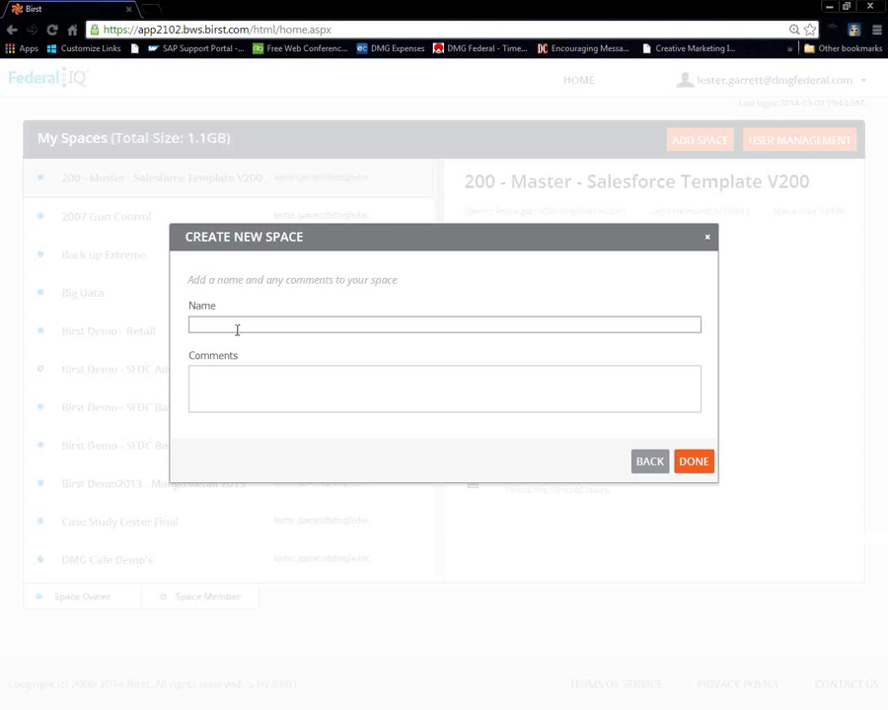
text(Import DAta)
key(BackSpace)
key(BackSpace)
key(BackSpace)
text(ata end Geo Maps)
click(693, 462)
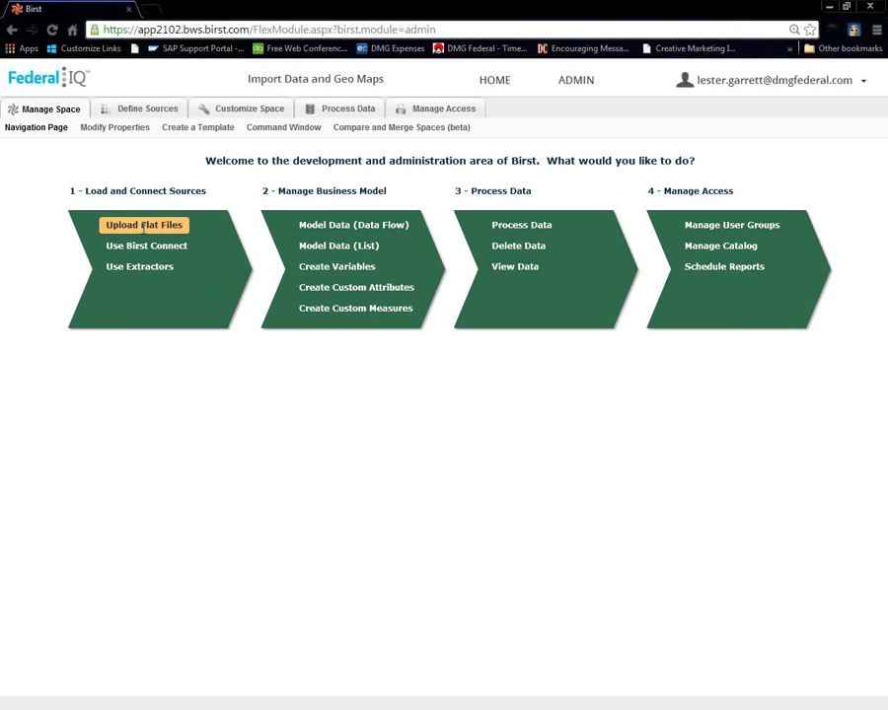
Step: From Upload Flat Files, open the file chooser on the LNL - Build Your Own Dashboard folder
click(144, 227)
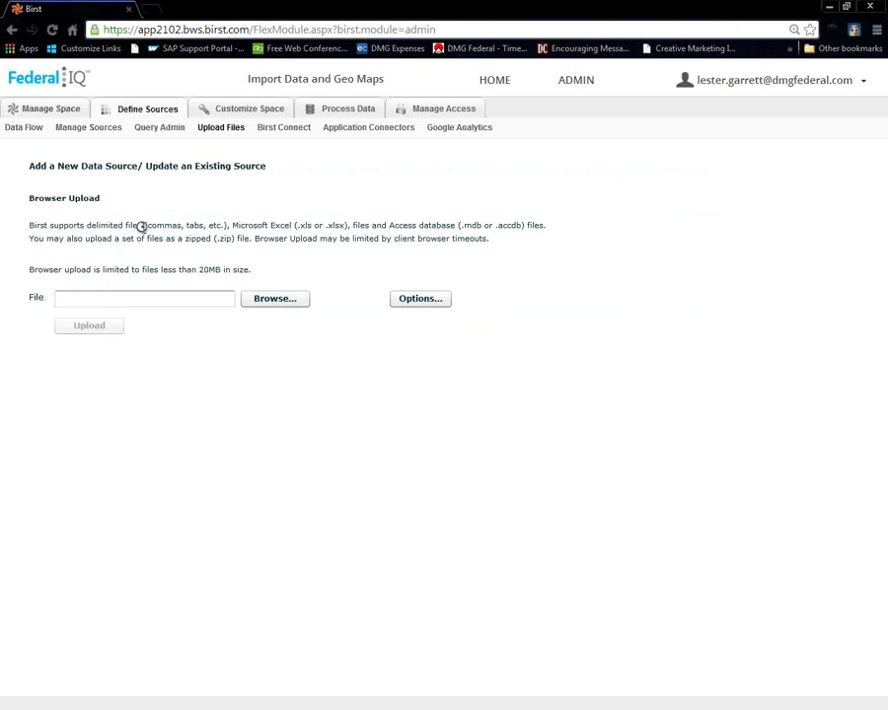
click(134, 298)
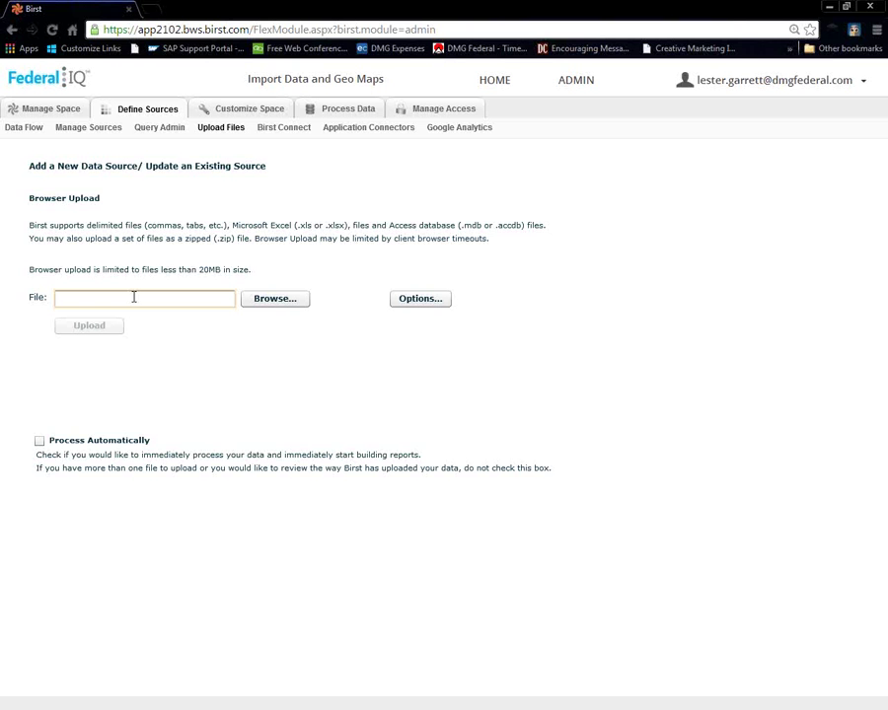
click(280, 301)
click(276, 137)
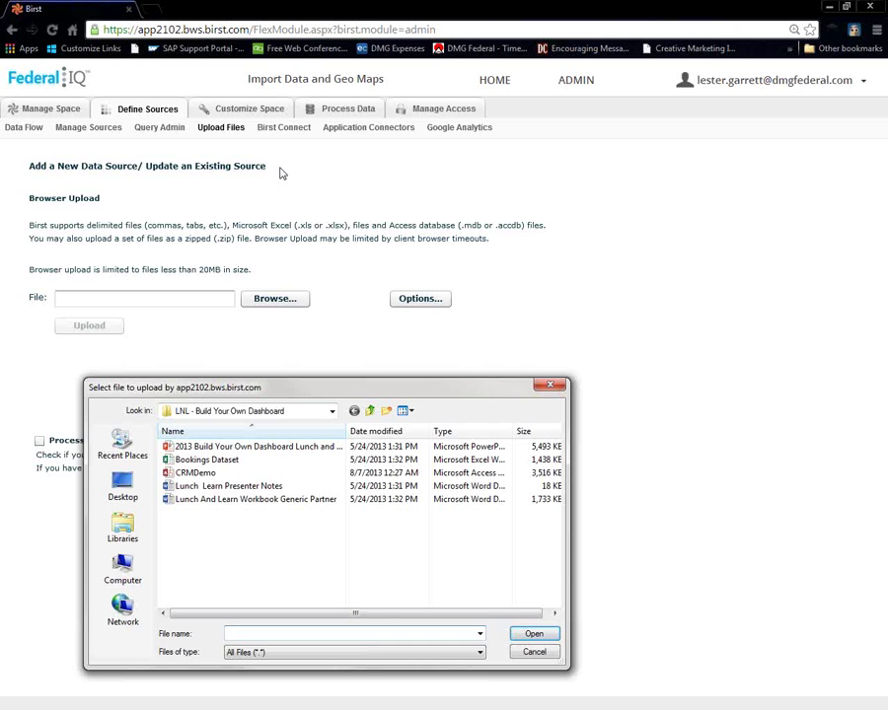
Step: Upload CRMDemo.accdb into the space with Process Automatically ticked
click(197, 474)
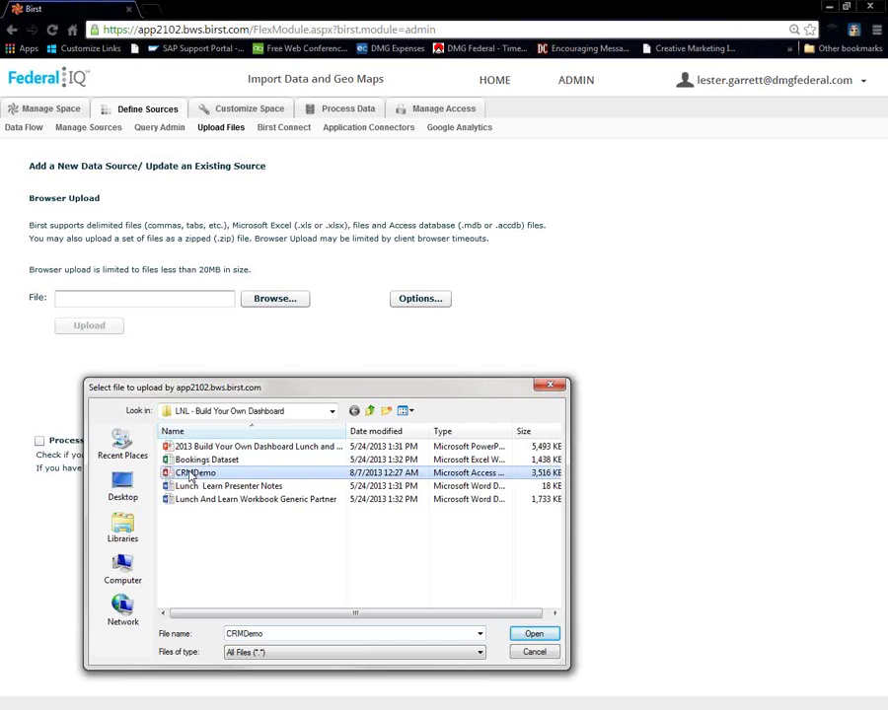
click(534, 637)
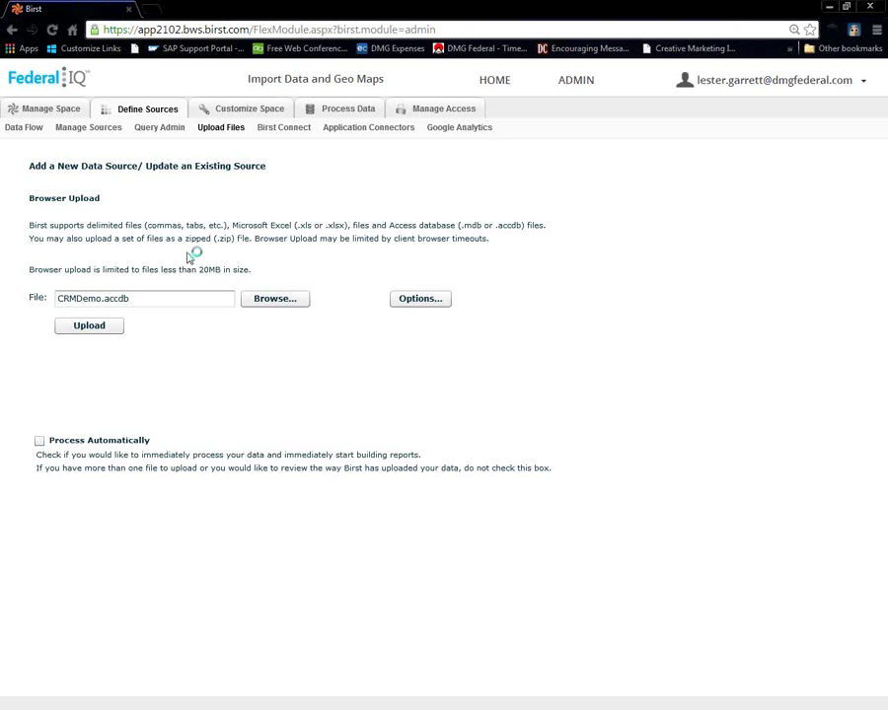
click(40, 441)
click(97, 330)
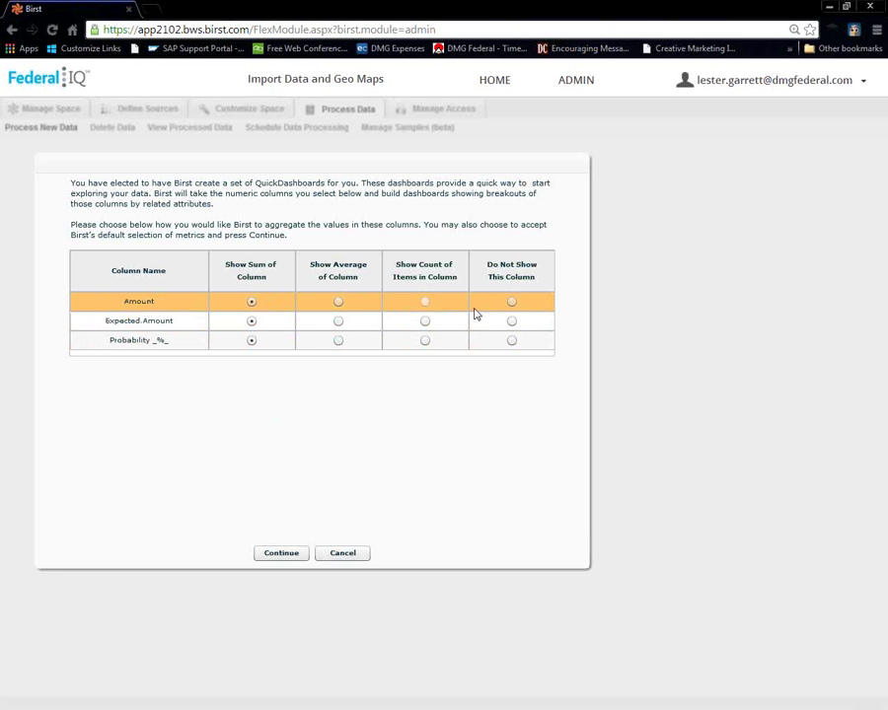
Step: Hide Amount and Probability, keep Show Sum on Expected Amount, and generate the dashboards
click(511, 303)
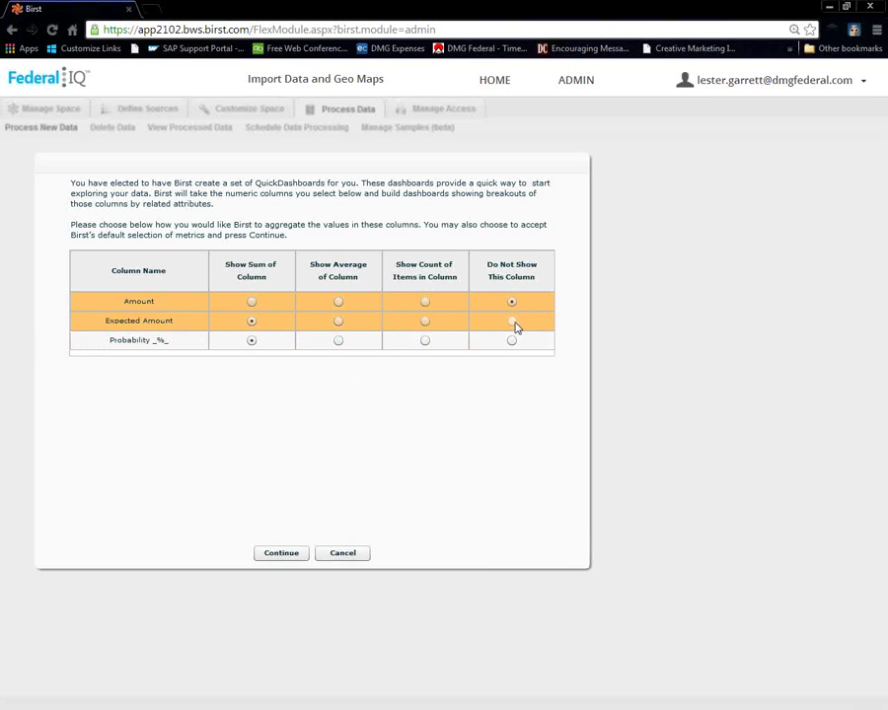
click(511, 342)
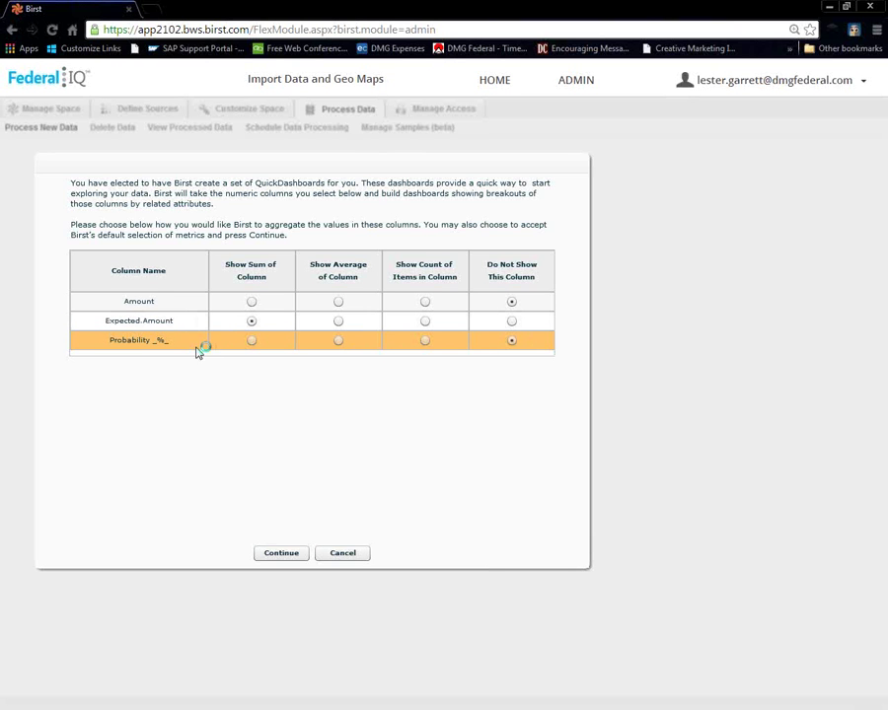
click(281, 555)
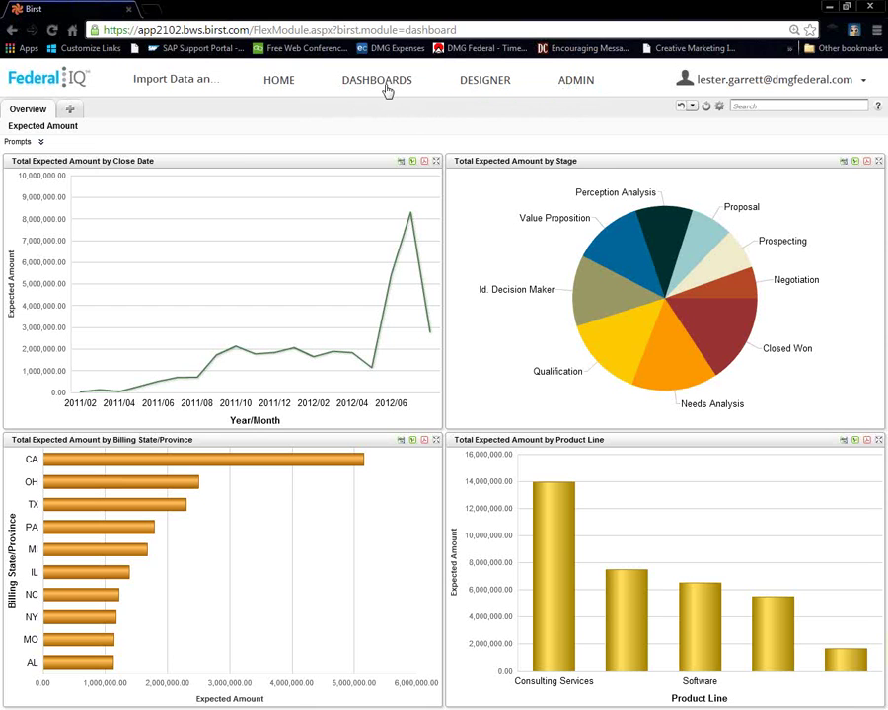
Step: Switch from the generated Expected Amount dashboard to the Designer
click(483, 87)
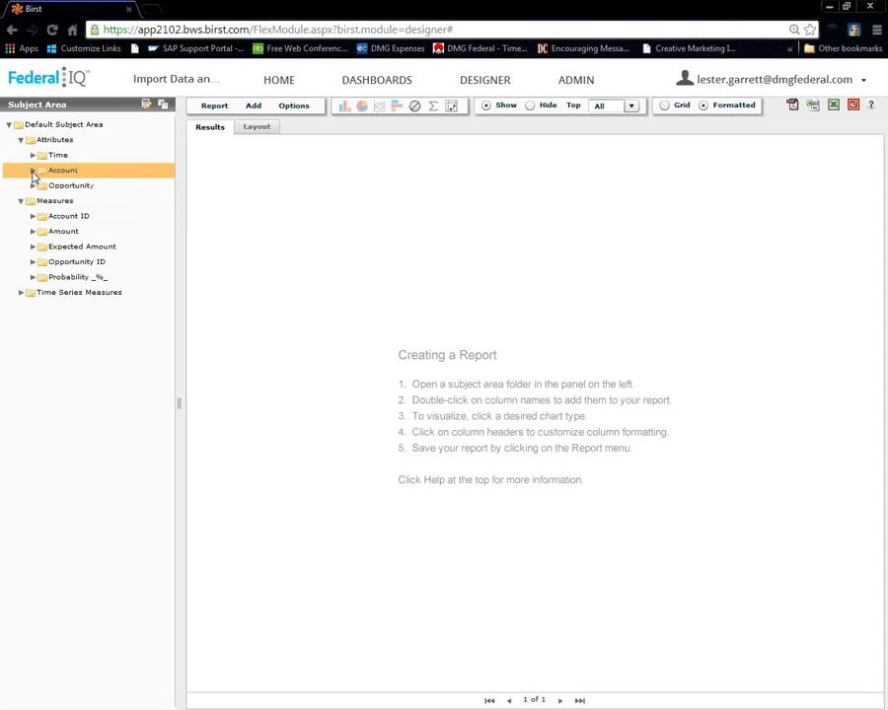
Step: Add Billing State/Province and Sum: Amount (By Load Date) to the report, then show Pivot Control
click(33, 170)
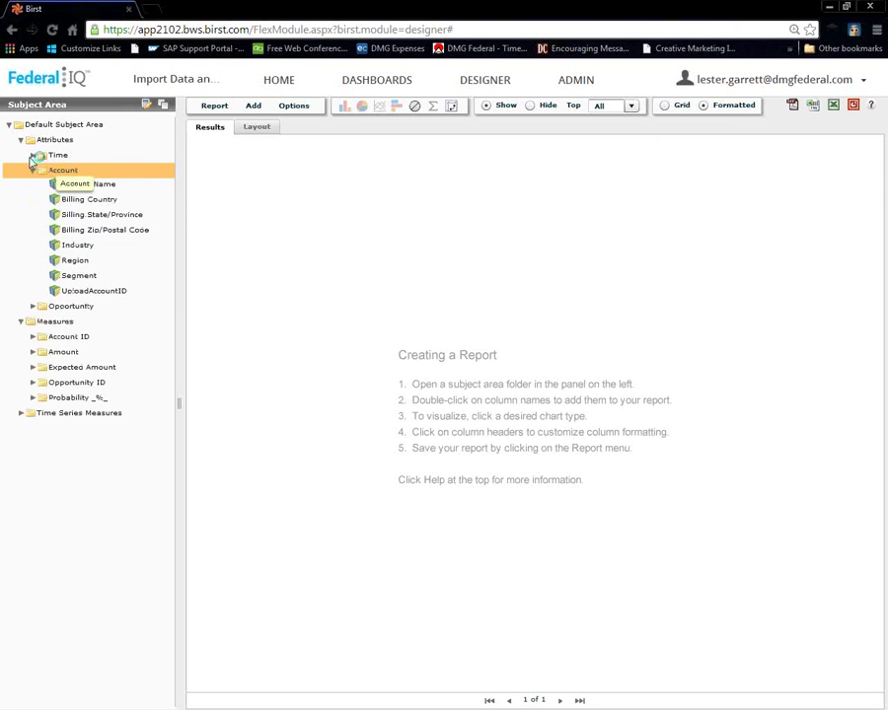
double_click(83, 221)
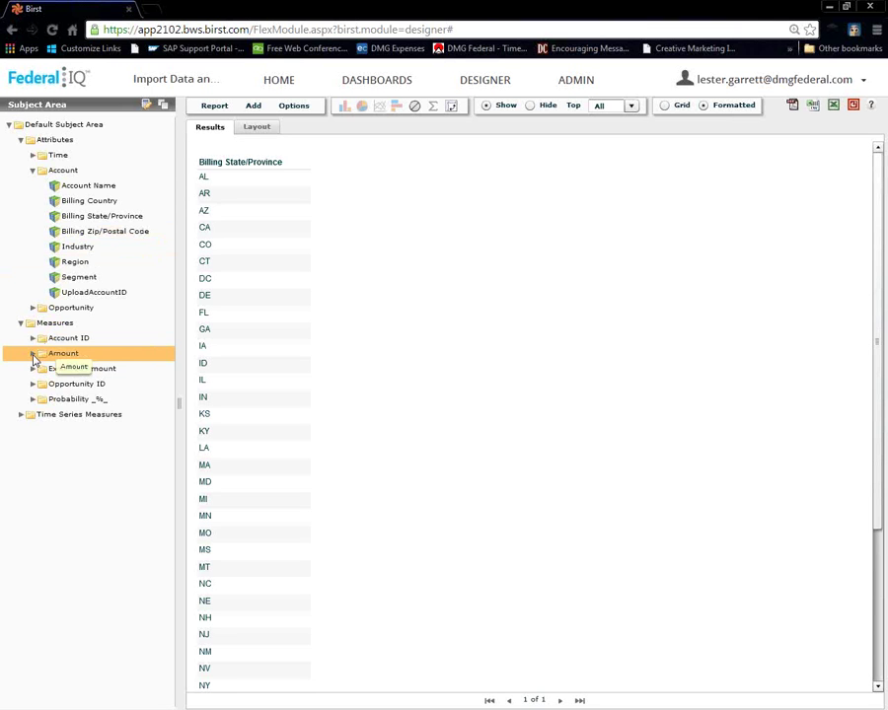
click(33, 353)
click(45, 370)
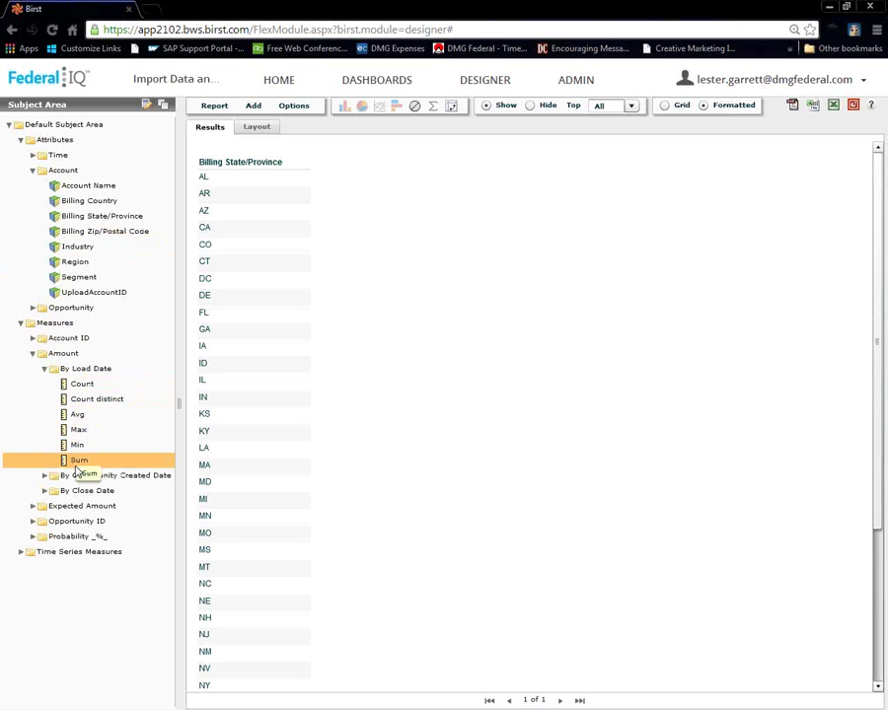
double_click(90, 462)
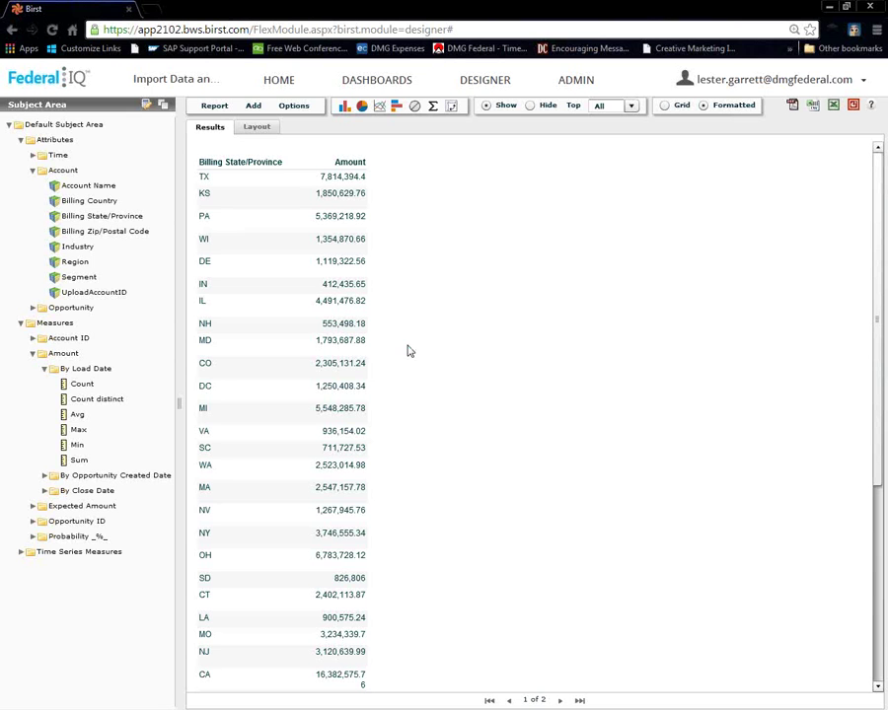
click(450, 110)
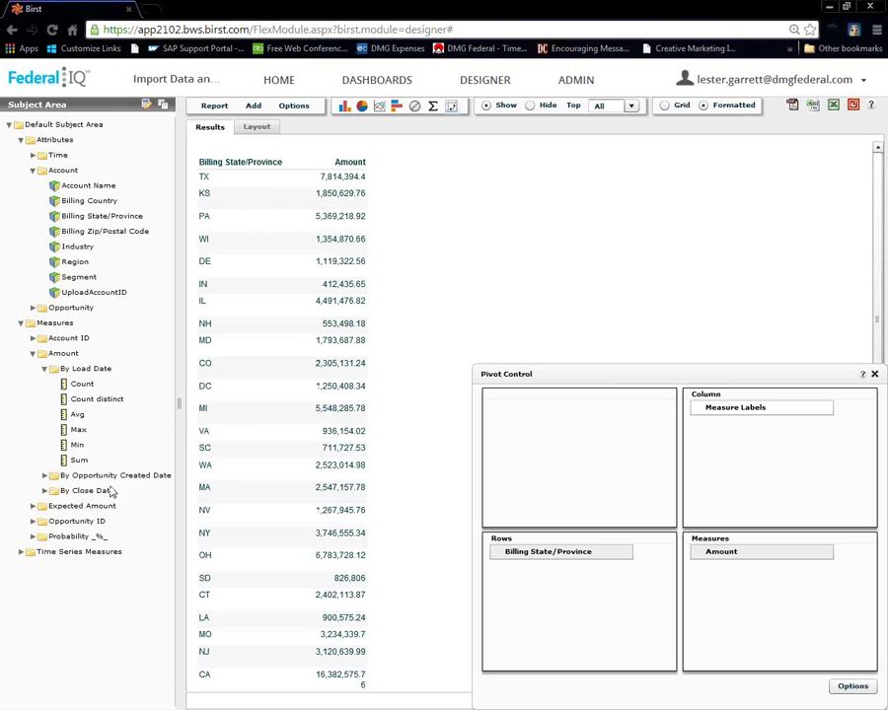
Step: Add a Dimension expression named Drank under Measures and open its Expression Builder
click(55, 324)
double_click(53, 326)
right_click(52, 326)
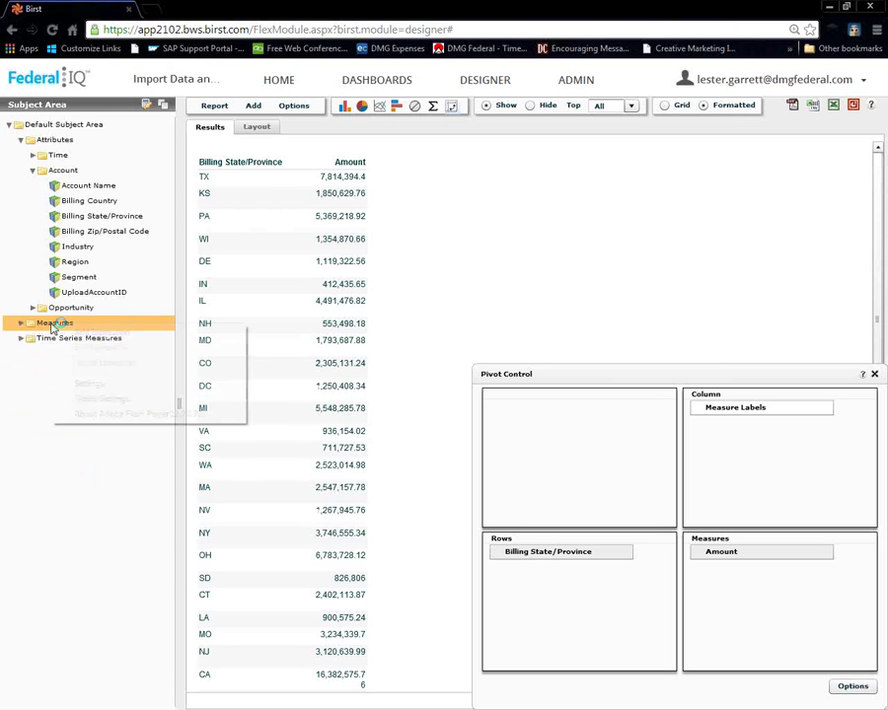
click(82, 333)
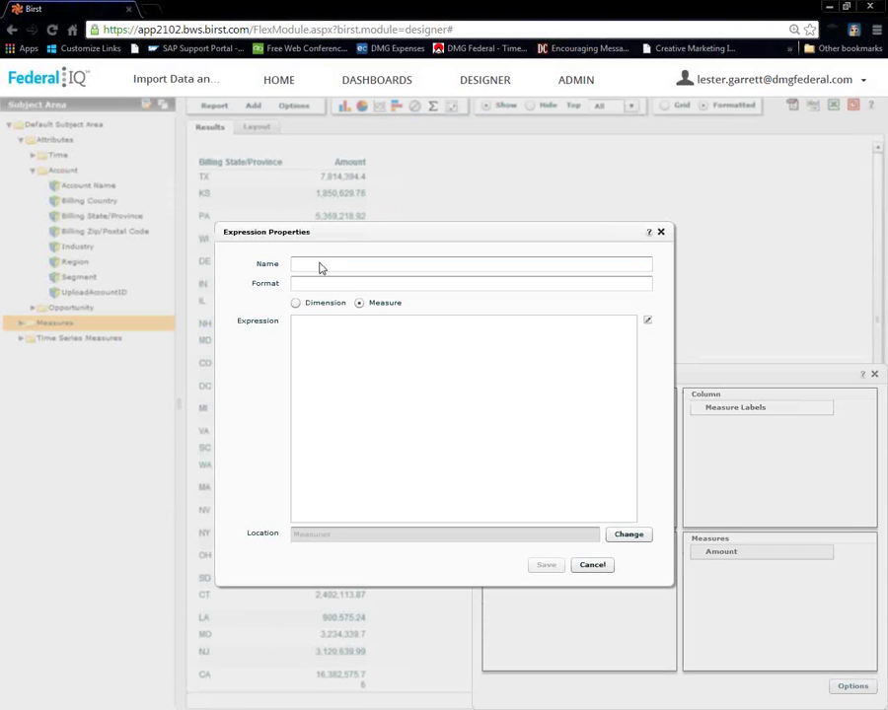
click(323, 262)
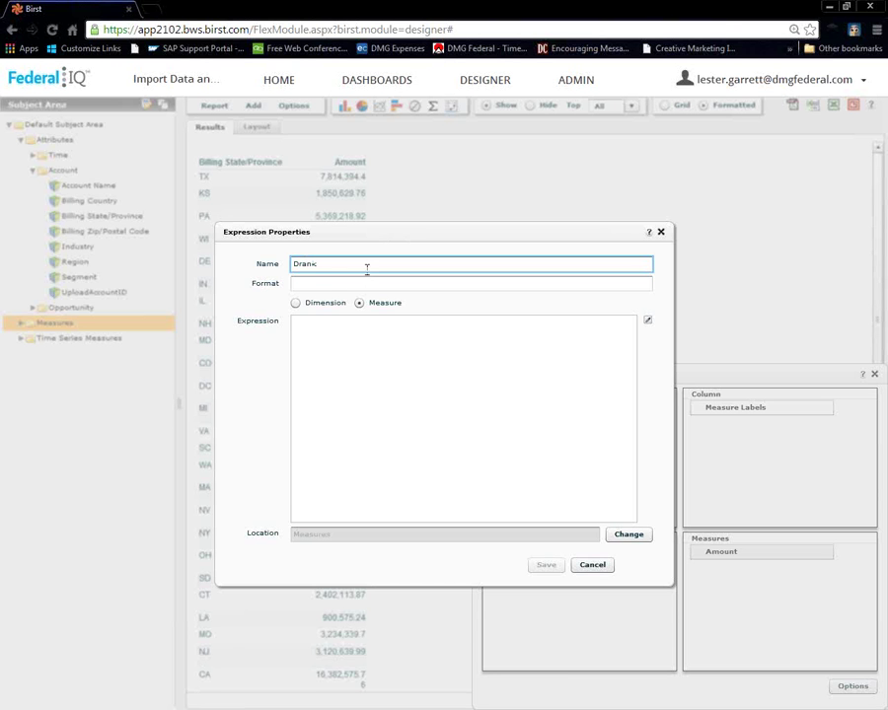
click(295, 303)
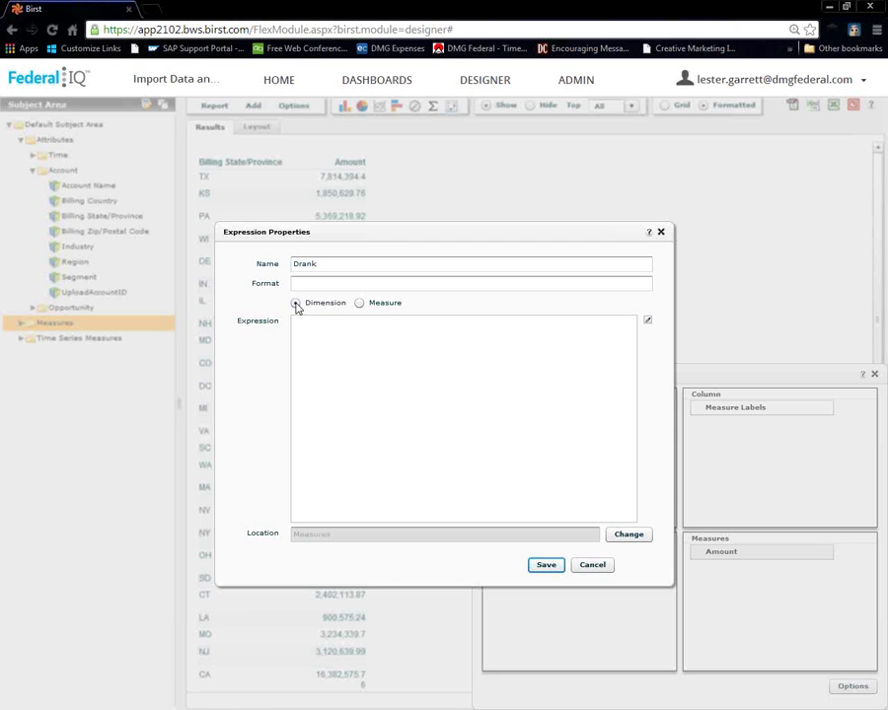
click(651, 323)
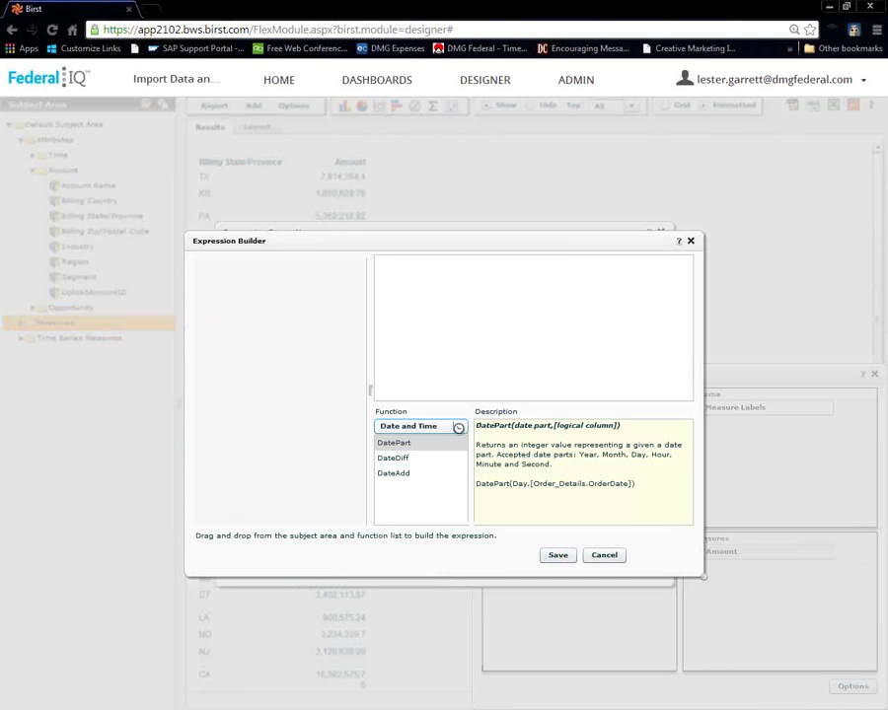
Step: Build the formula DRank([Sum: Amount]) from the ranking functions and save the Drank column
click(460, 428)
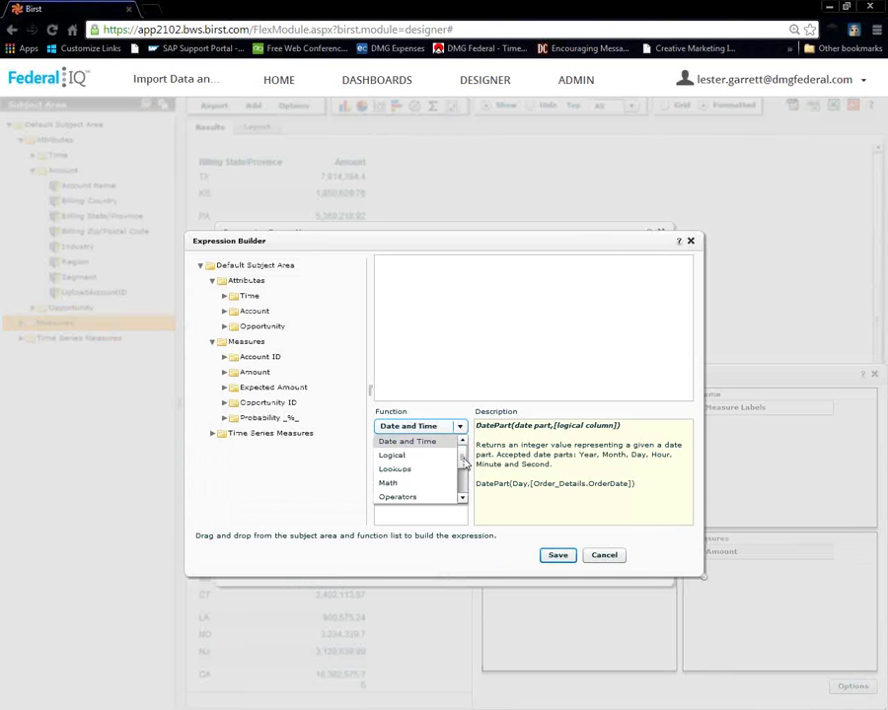
click(460, 485)
scroll(459, 489, down, 1)
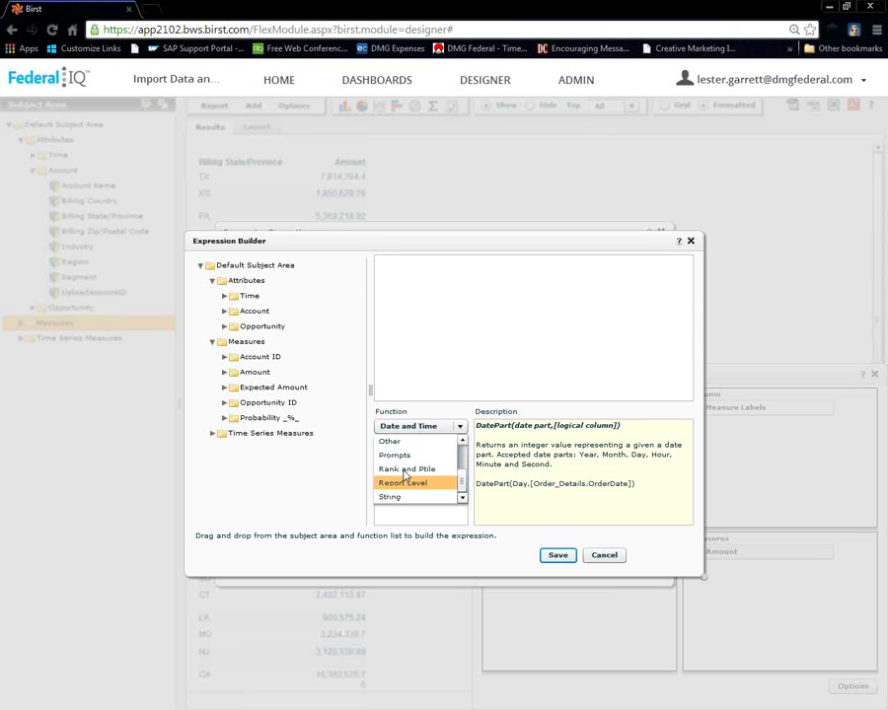
click(405, 470)
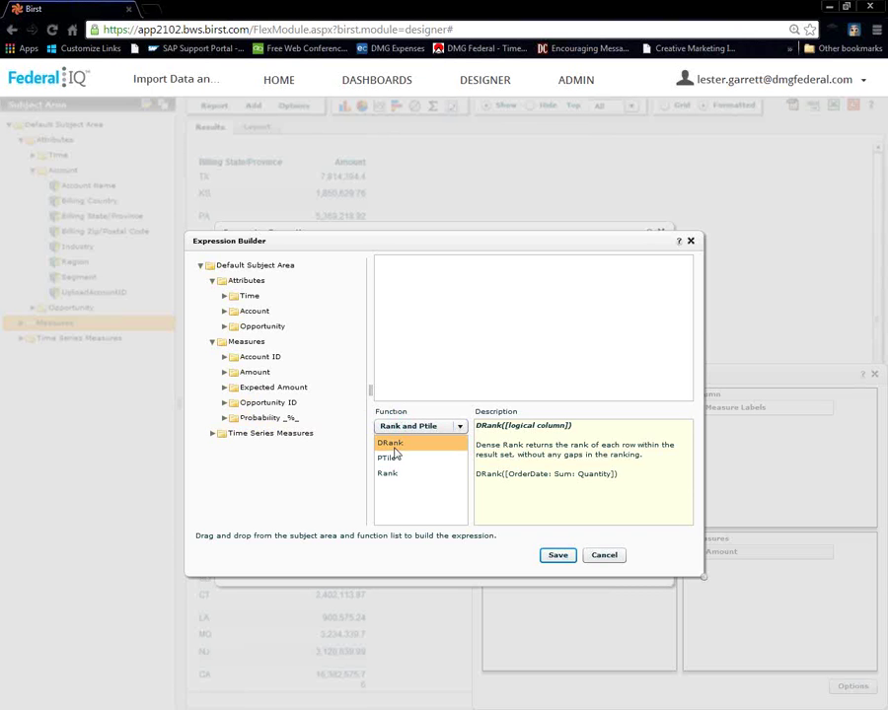
drag(390, 442, 406, 325)
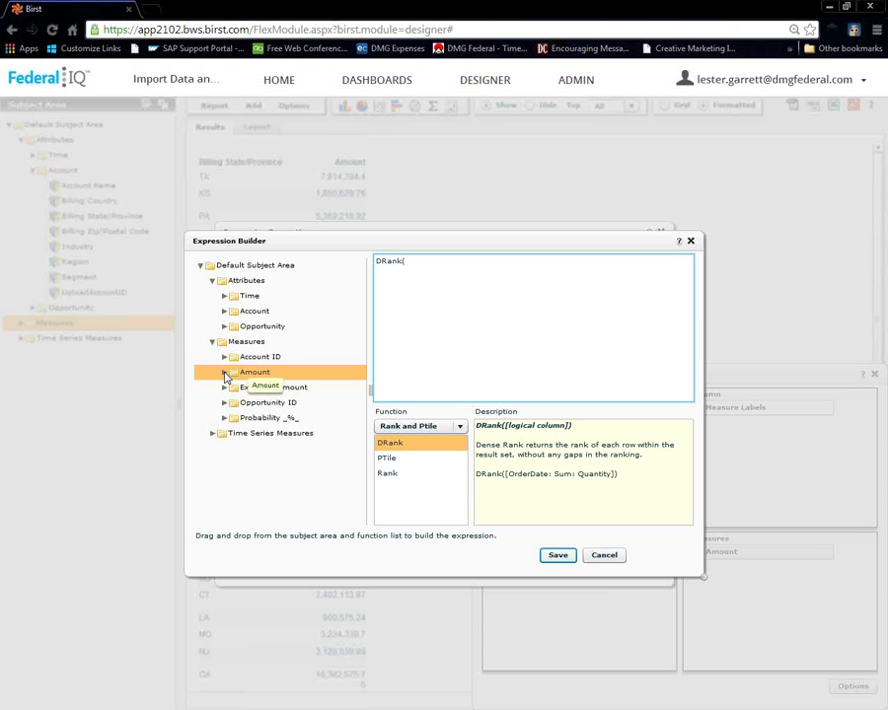
click(225, 373)
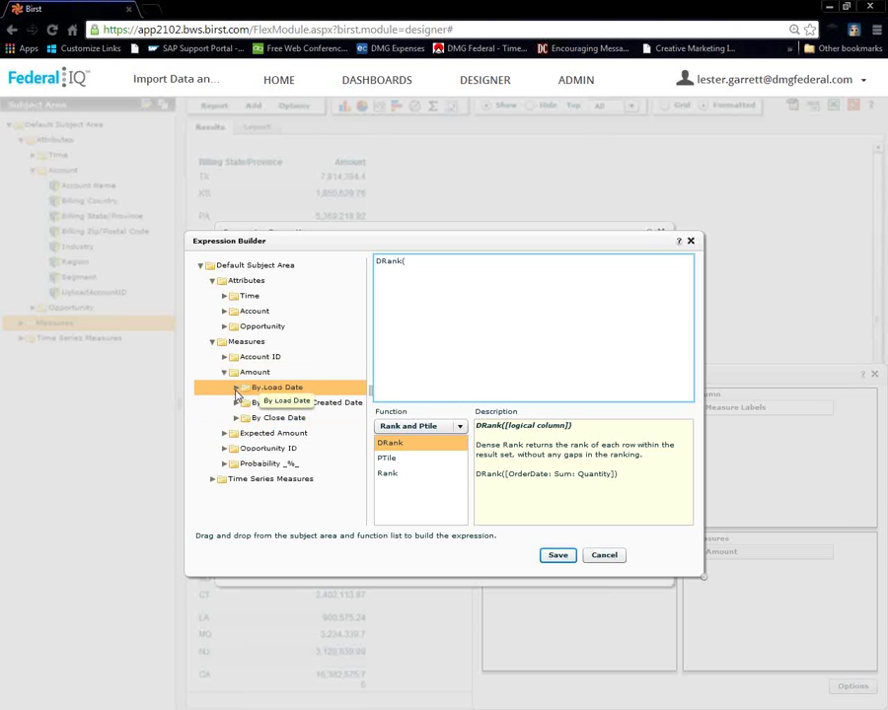
click(236, 391)
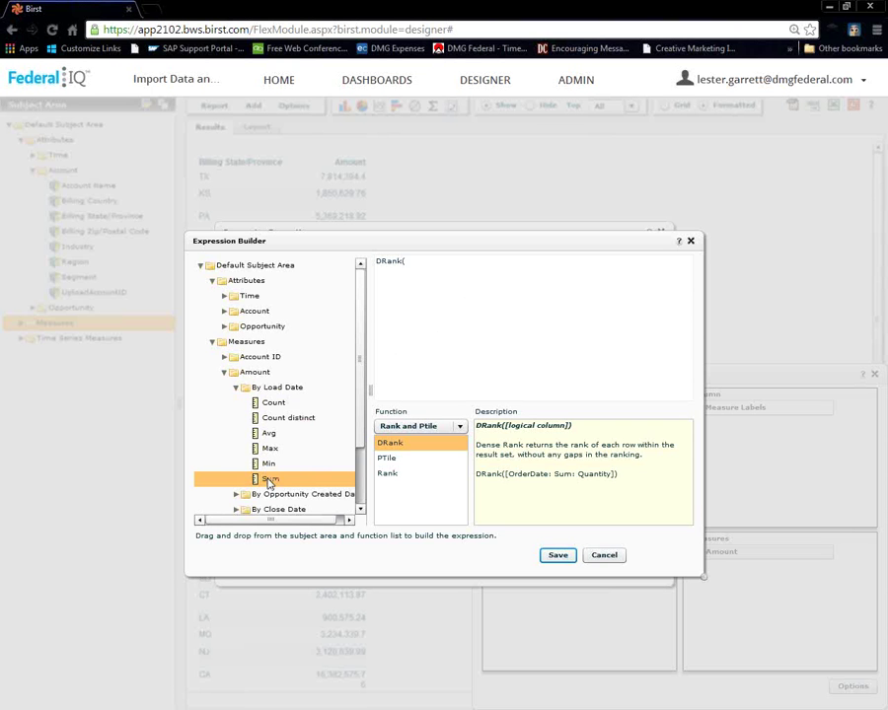
drag(271, 478, 441, 290)
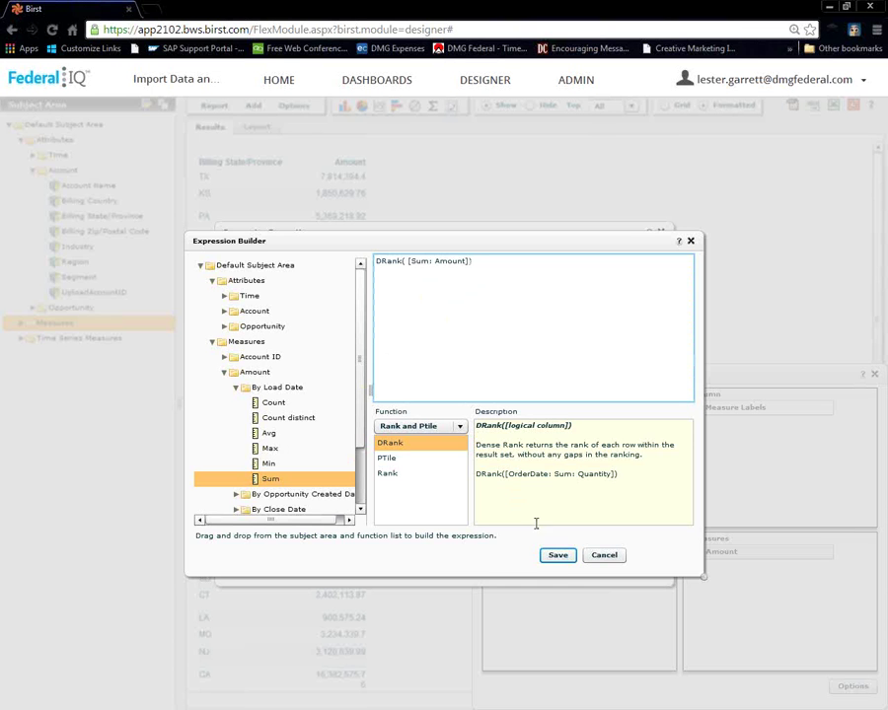
click(557, 556)
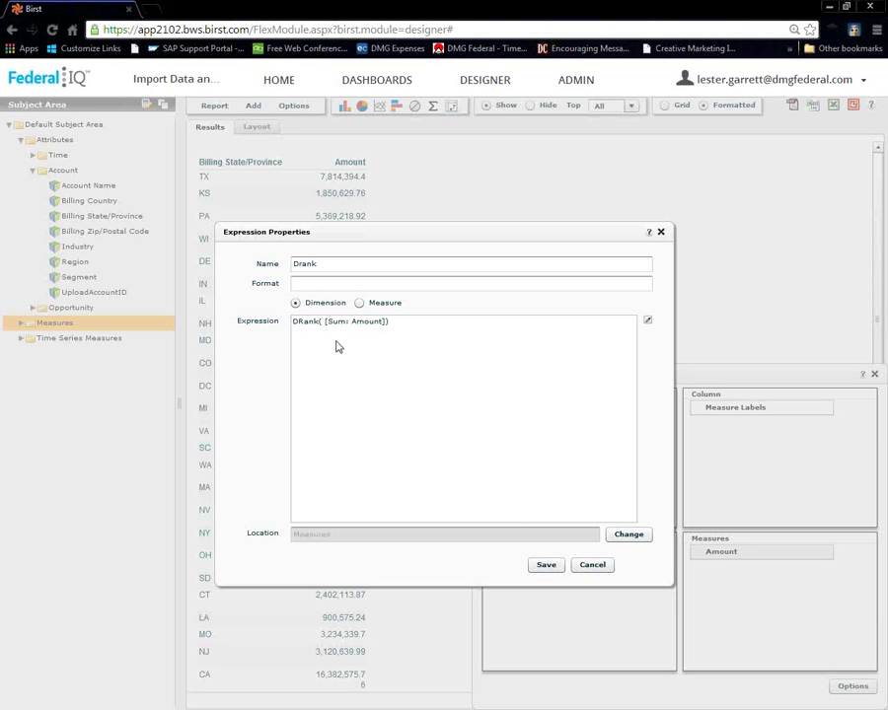
click(543, 564)
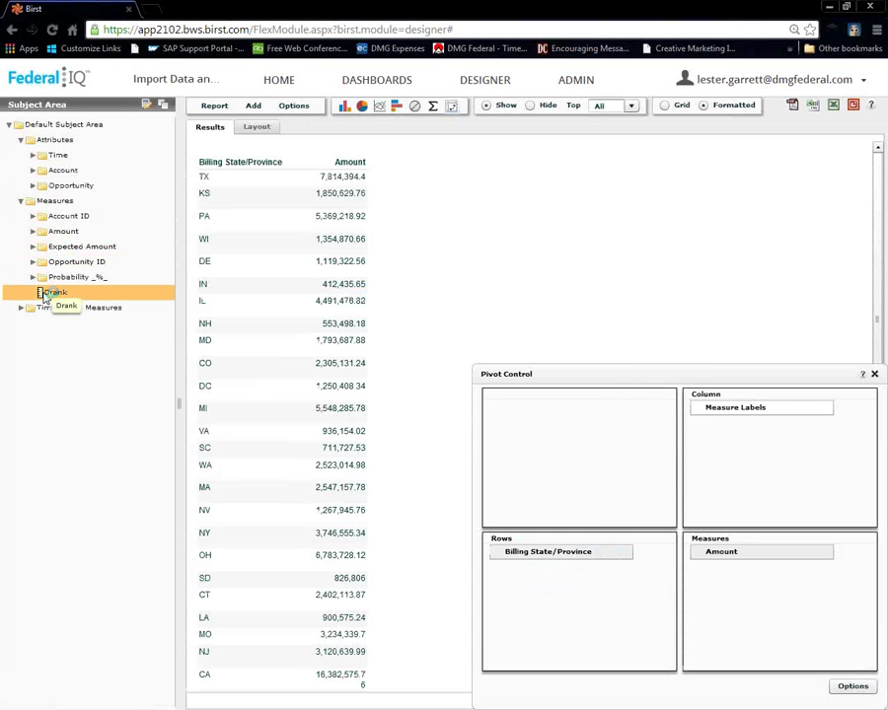
Step: Drag Drank from the Measures folder into Pivot Control Rows below Billing State/Province
drag(47, 295, 515, 588)
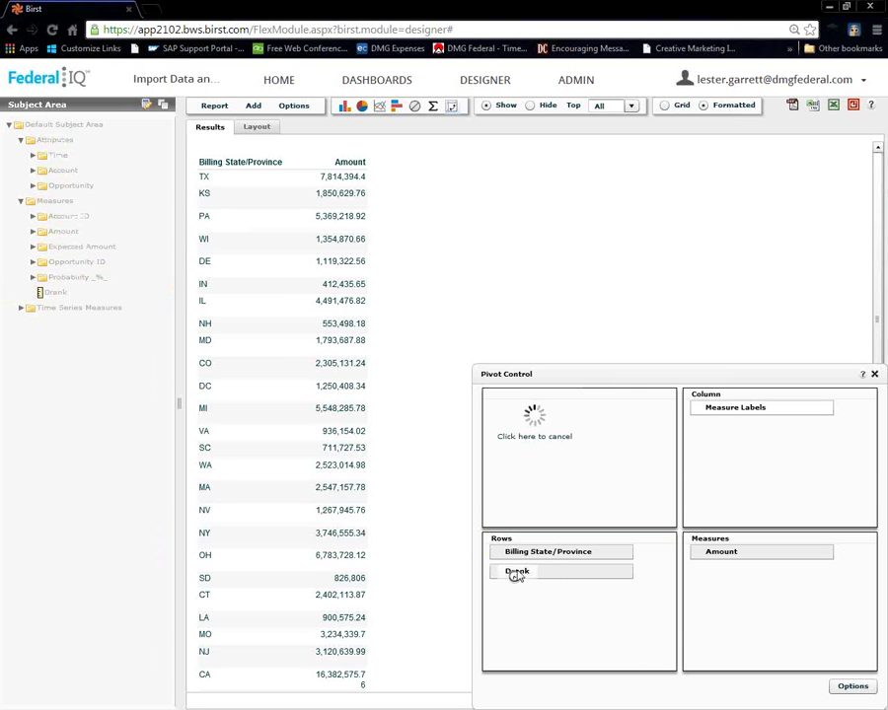
Step: Filter the Drank rows column with relation <= and value 10, saving both dialogs
right_click(518, 573)
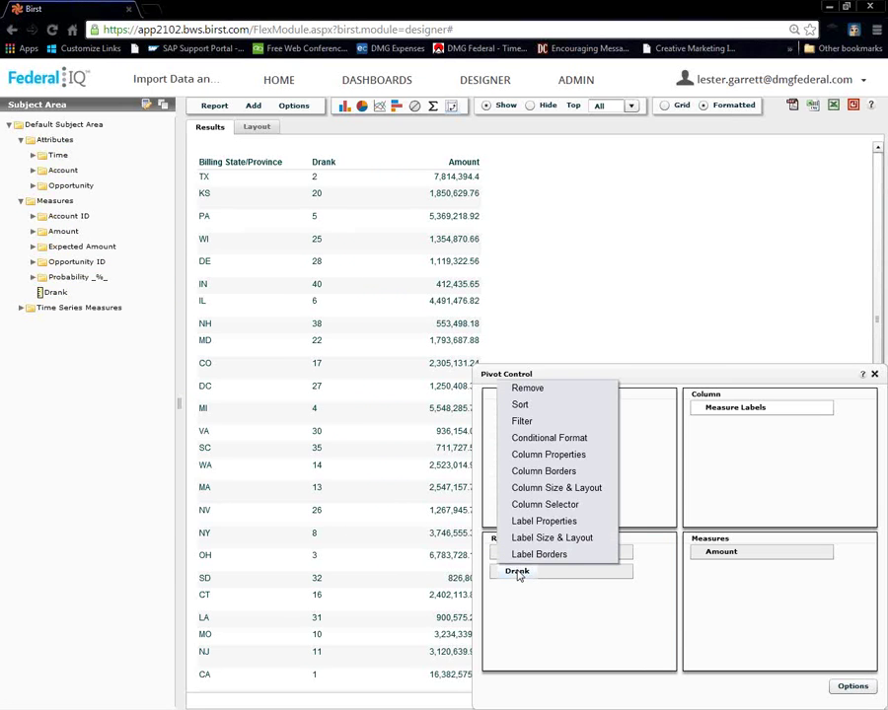
click(522, 421)
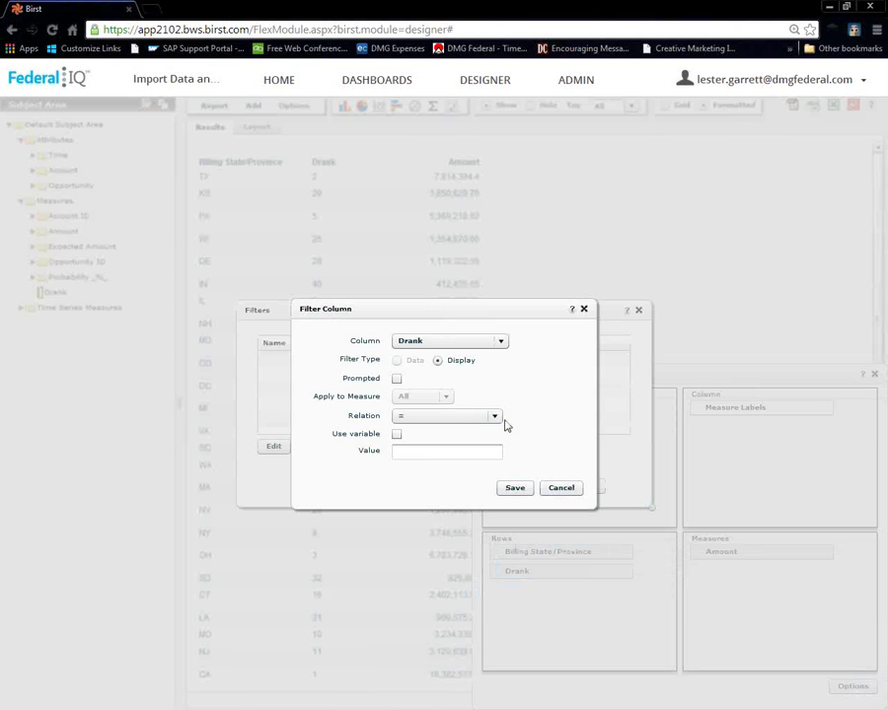
click(412, 452)
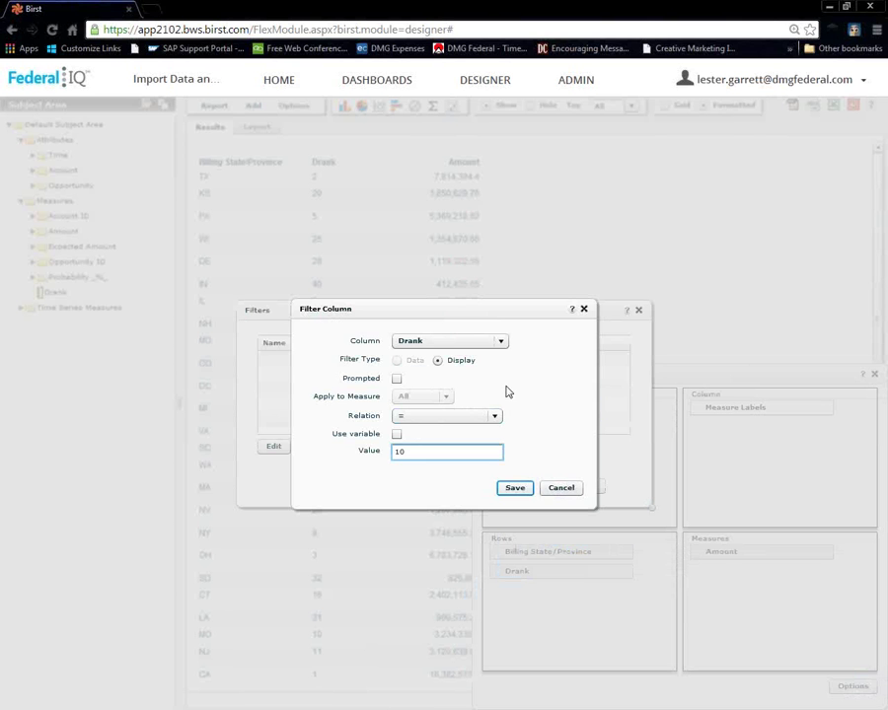
click(494, 416)
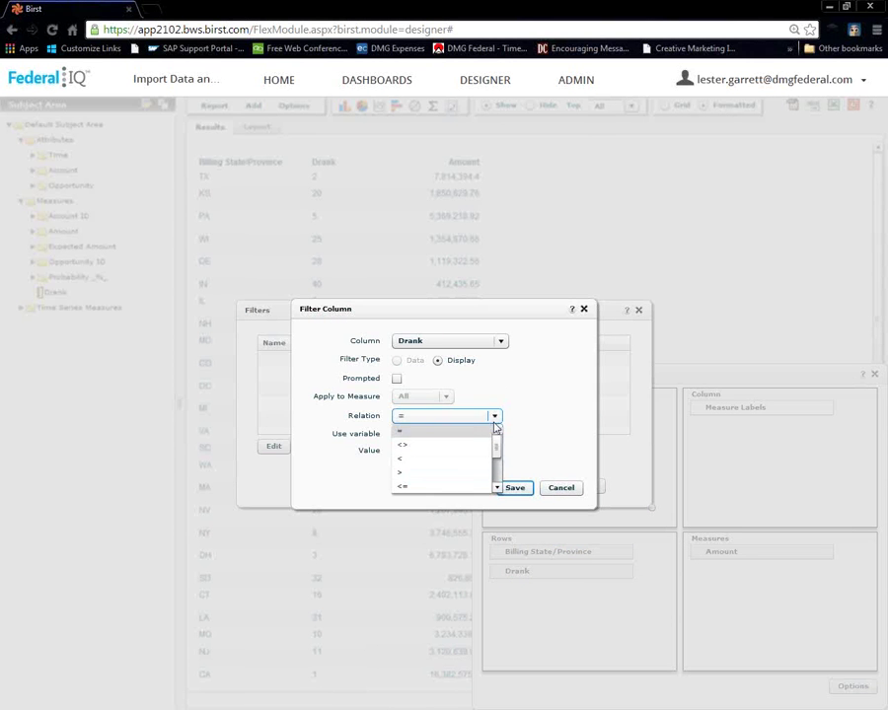
drag(495, 442, 496, 499)
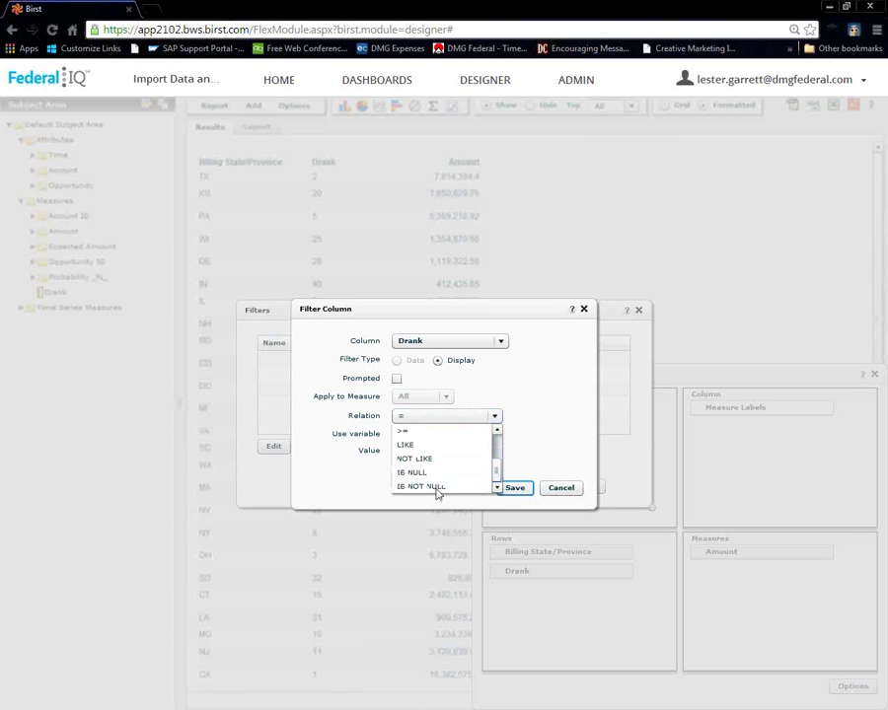
click(498, 430)
click(414, 433)
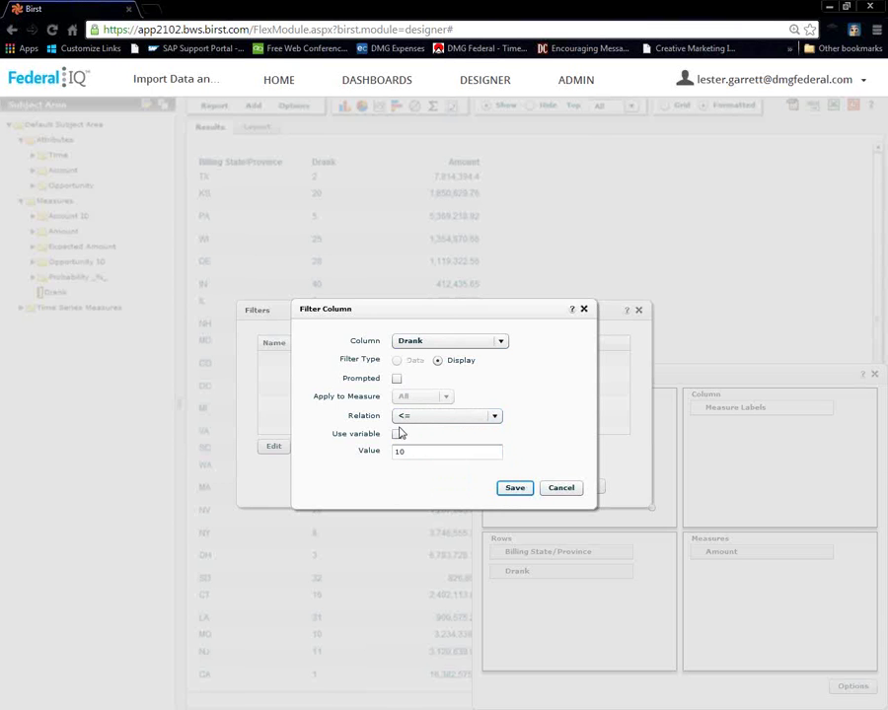
click(512, 489)
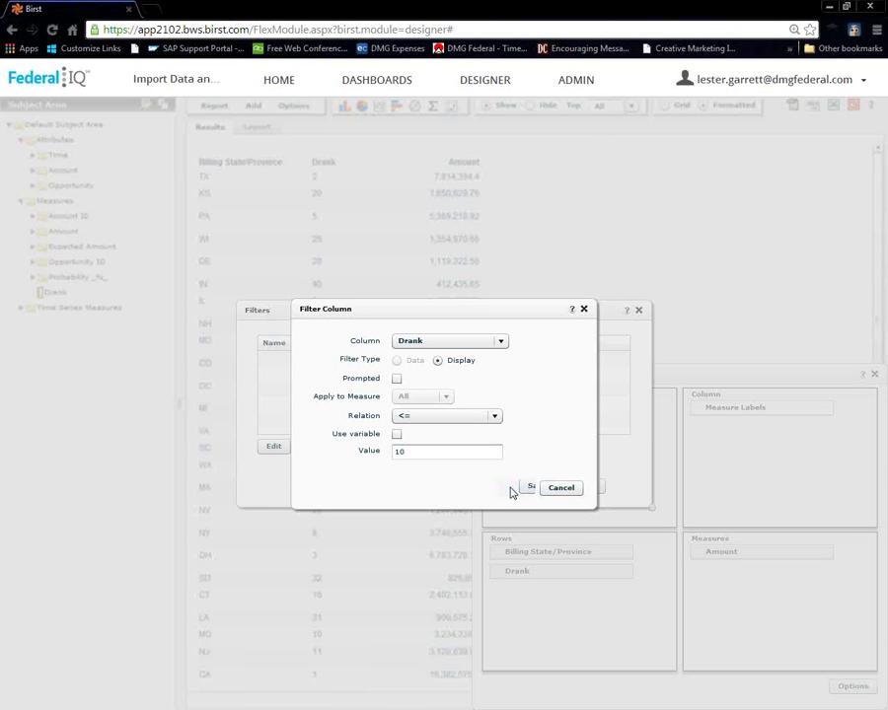
click(536, 486)
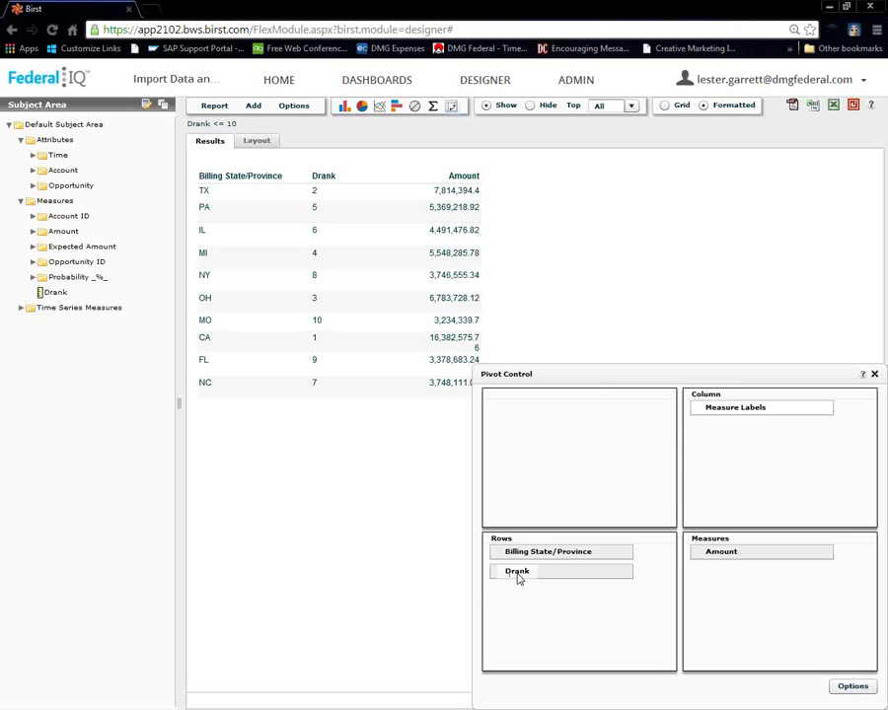
Step: Sort the report ascending by Drank so states run from CA at 1 to MO at 10
right_click(518, 577)
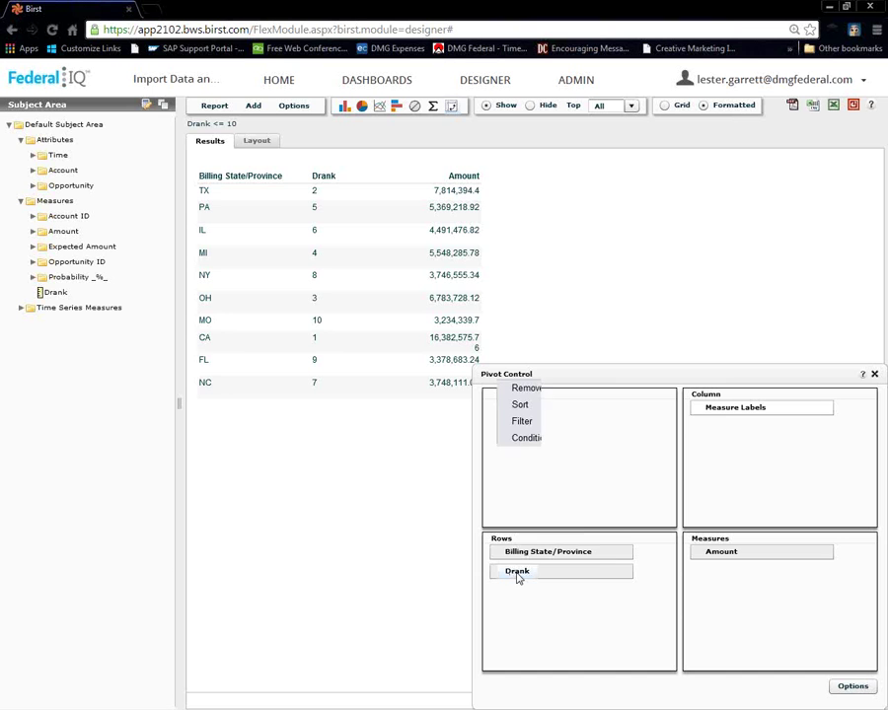
click(520, 405)
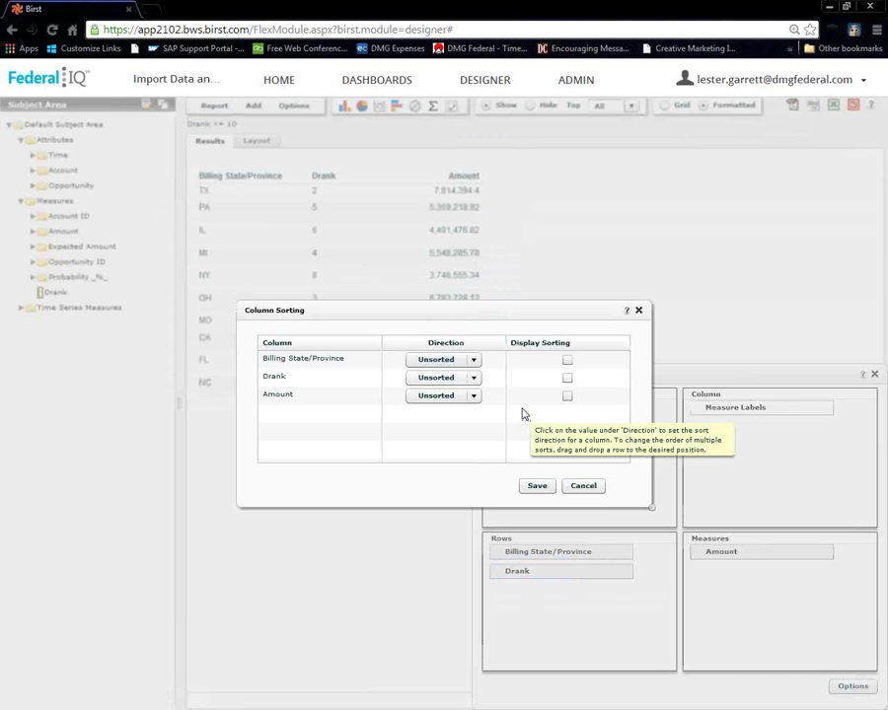
click(475, 363)
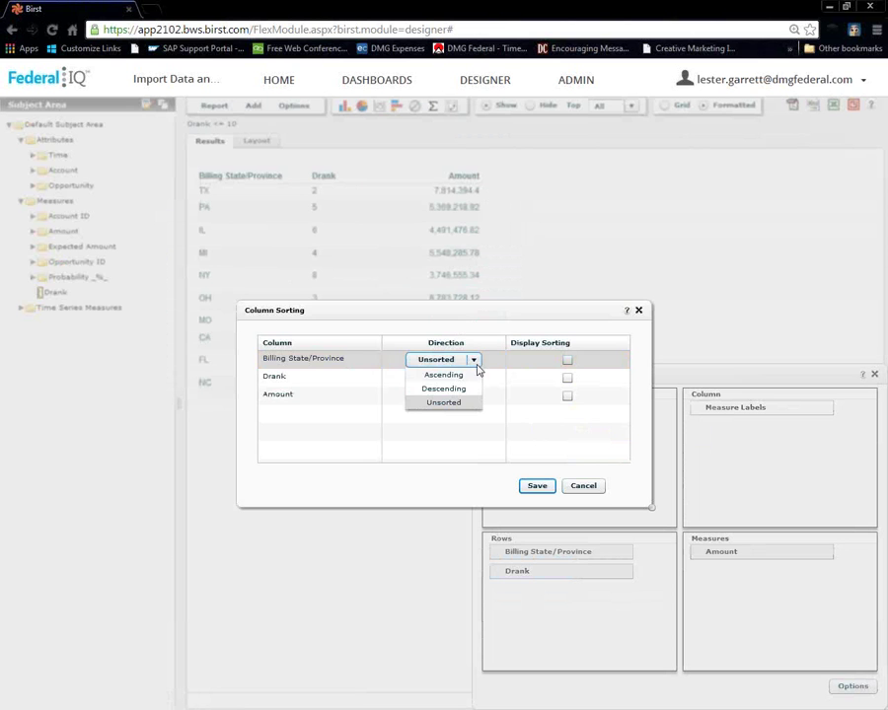
click(473, 377)
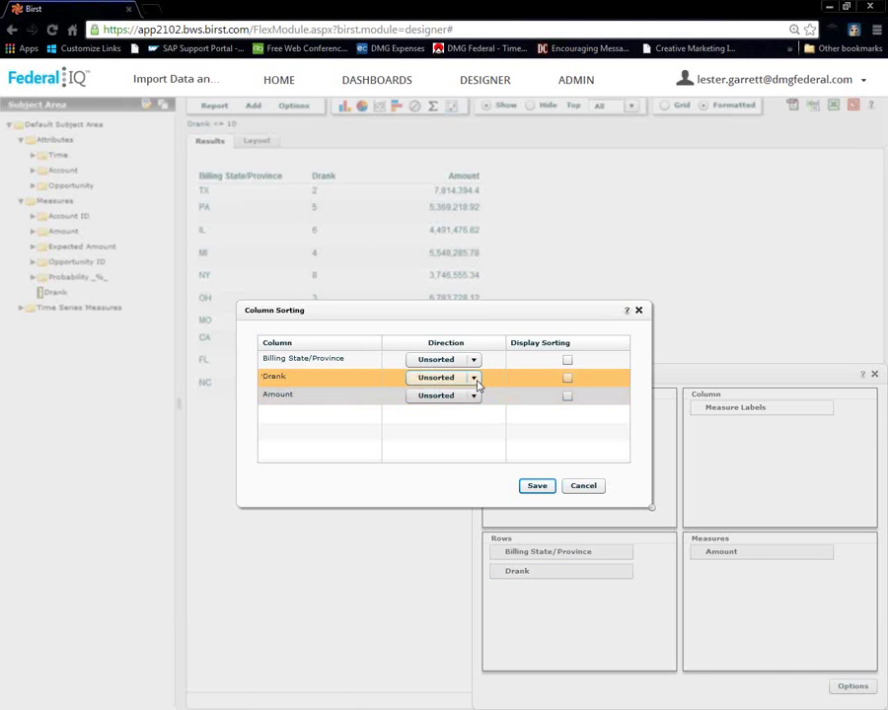
click(474, 377)
click(464, 391)
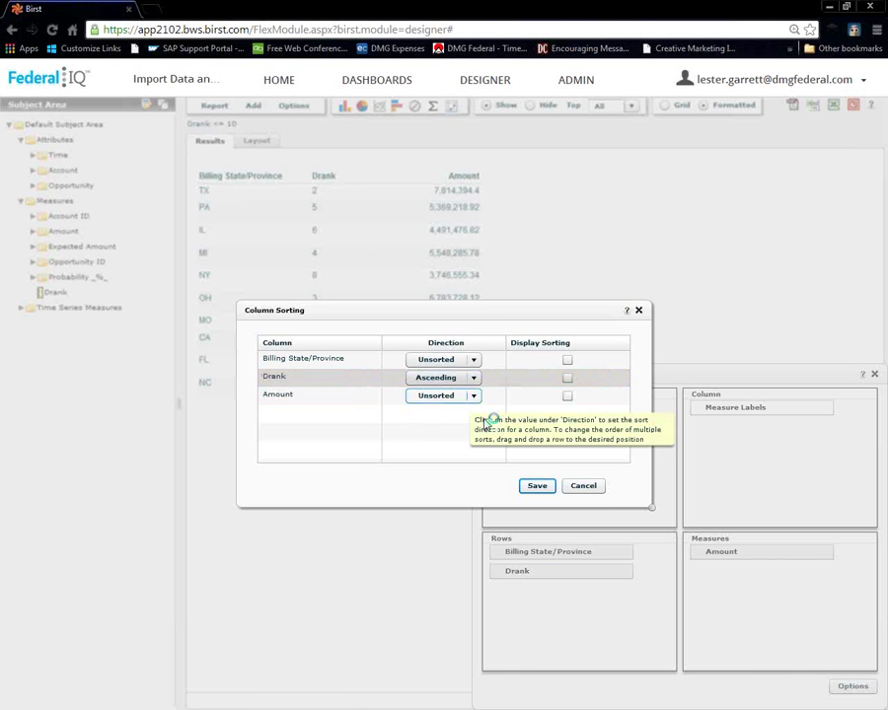
click(529, 484)
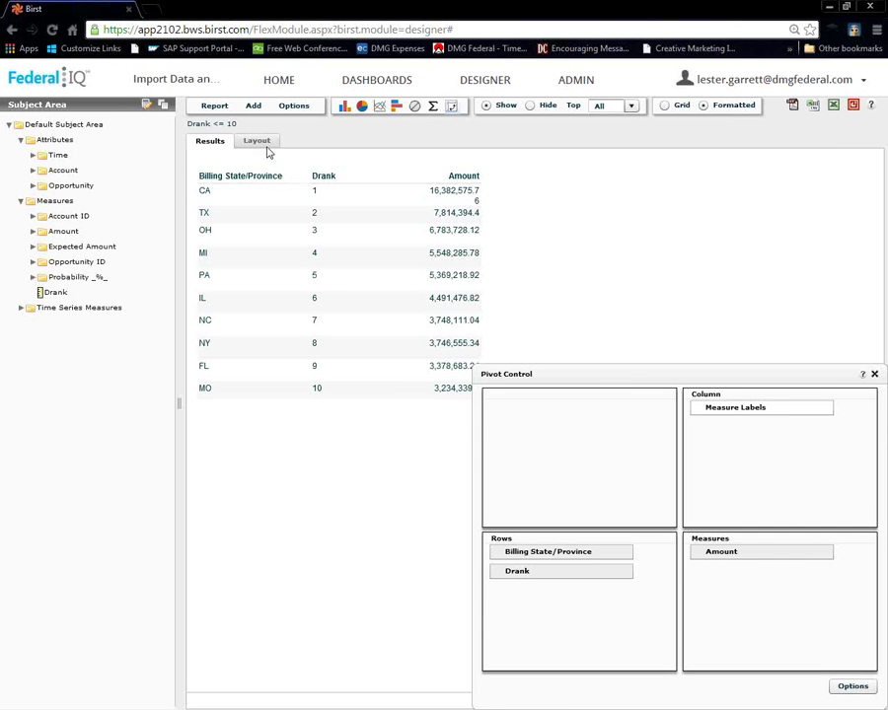
Step: Add a Geo Map chart using Billing State/Province as the category and Amount as the series
click(874, 375)
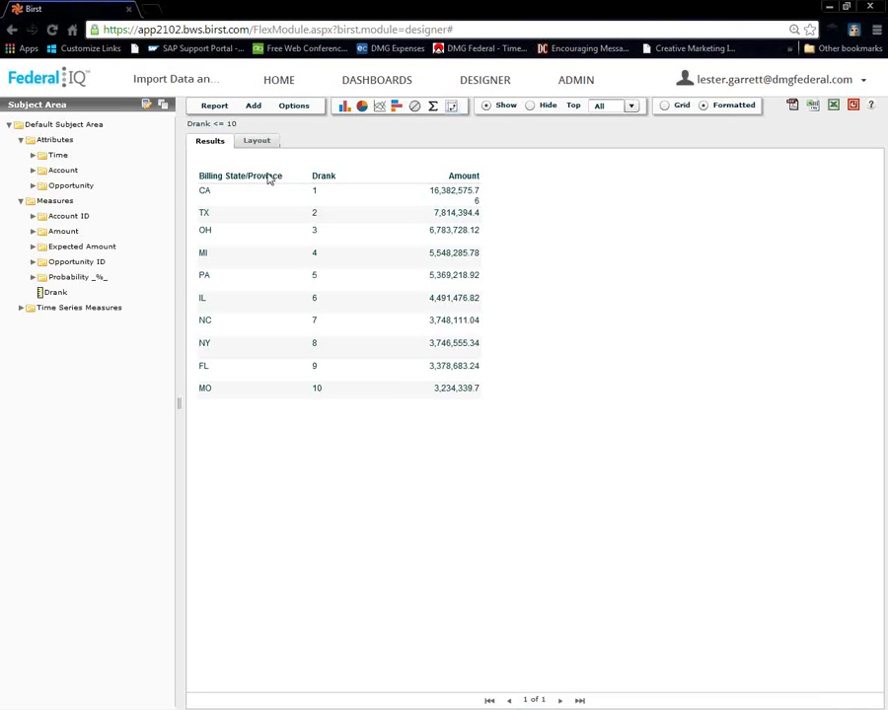
click(253, 108)
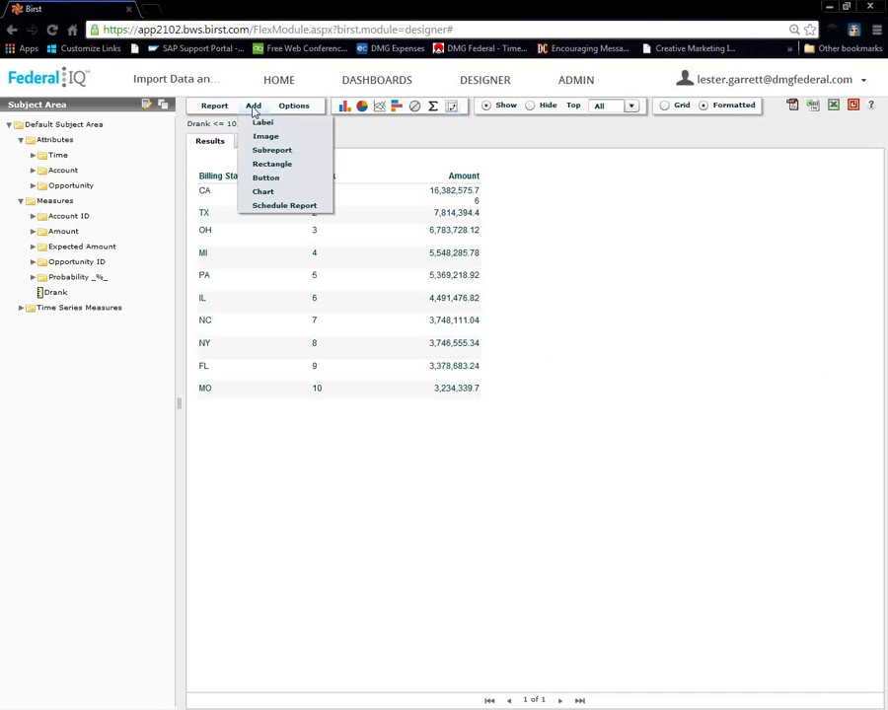
click(261, 190)
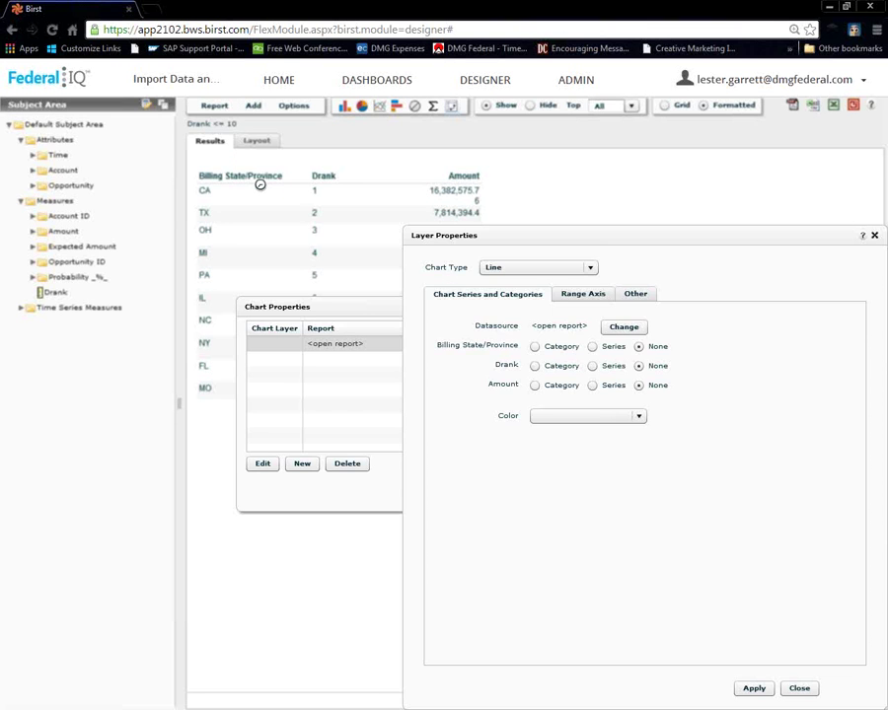
click(589, 268)
scroll(592, 329, down, 5)
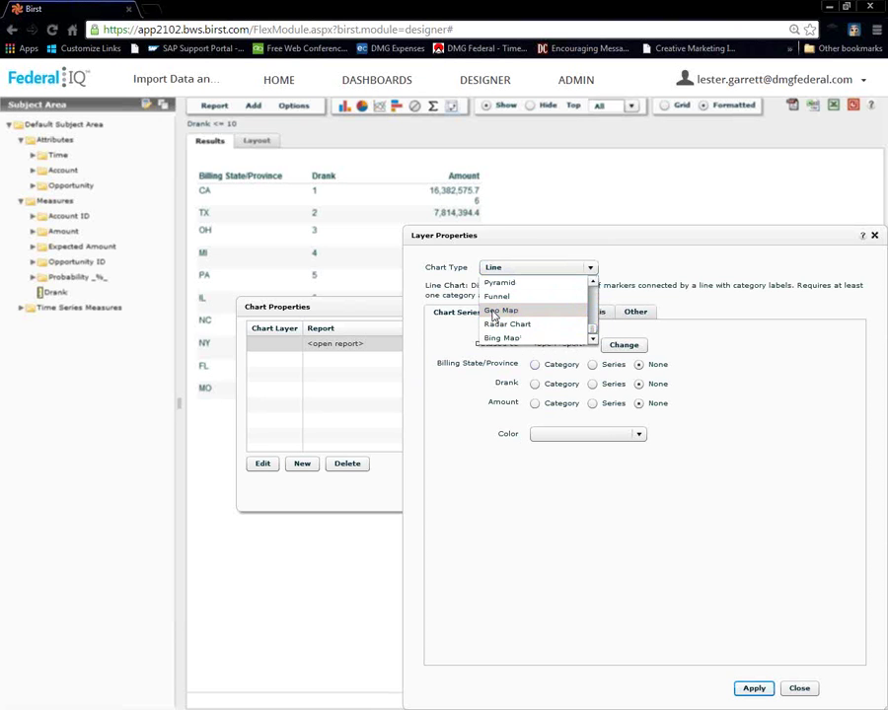
click(500, 311)
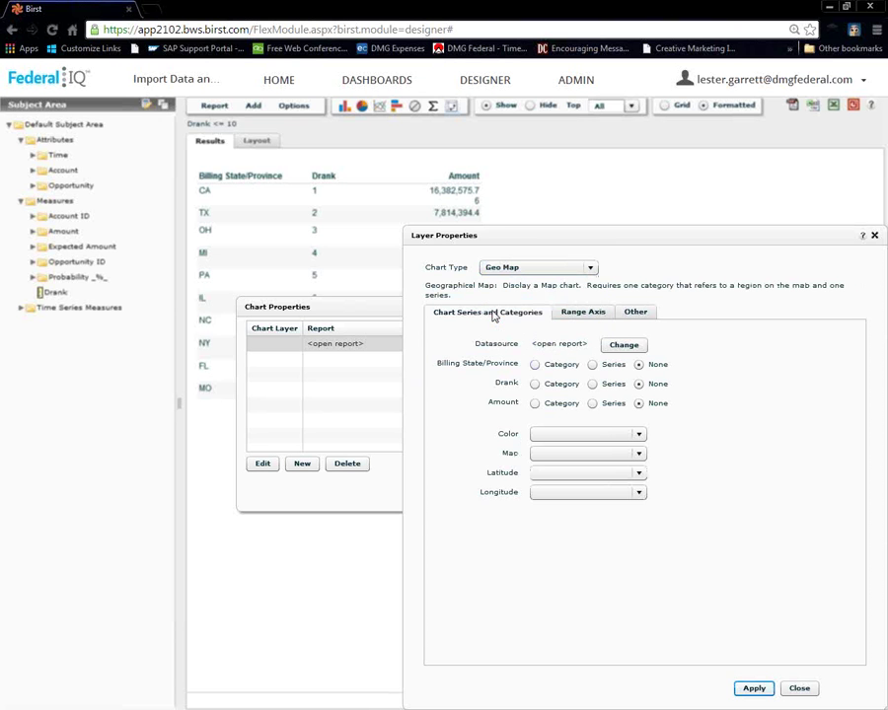
click(535, 365)
Step: Hide the map's background grid in the chart layer's display settings
drag(607, 241, 397, 120)
click(434, 192)
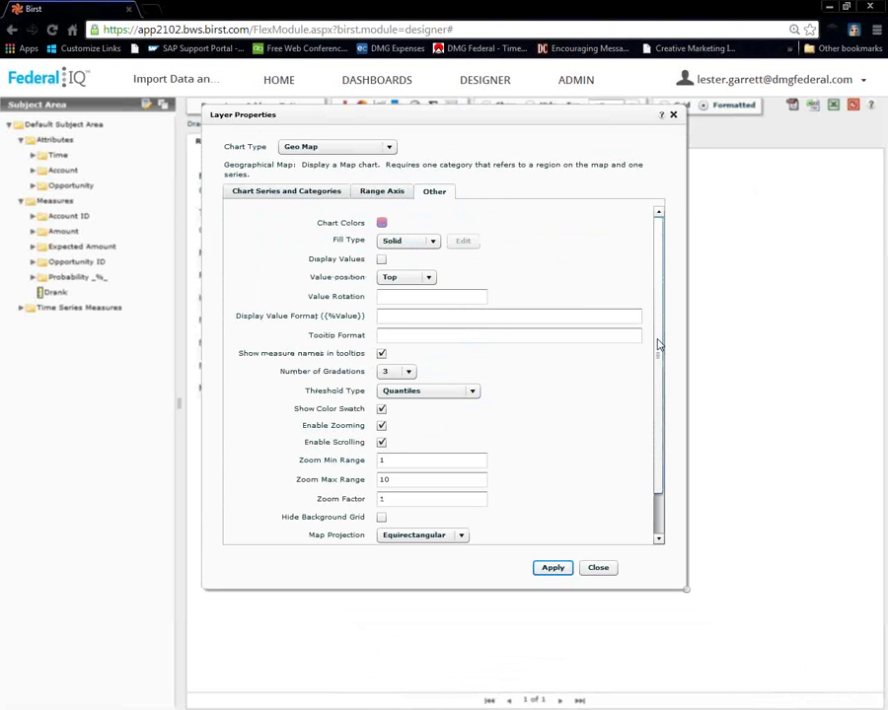
drag(658, 343, 658, 443)
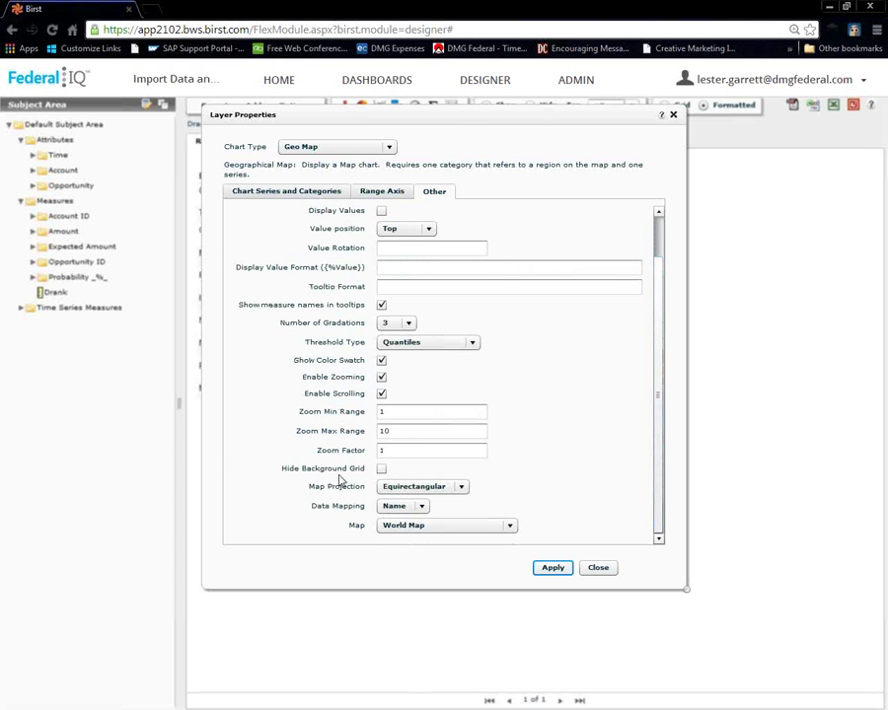
click(381, 468)
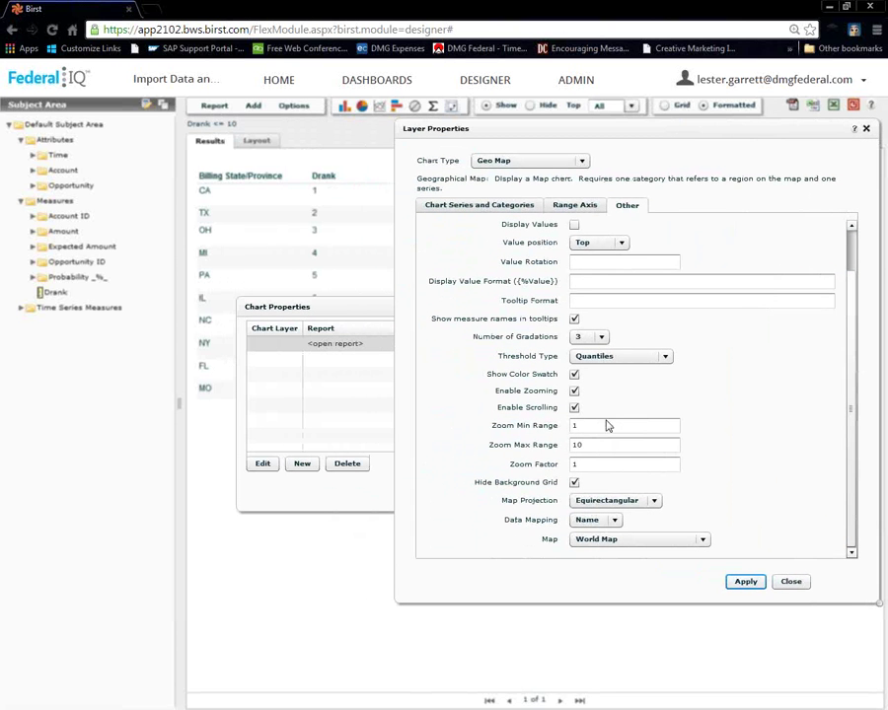
Step: Match map regions by ID and set the map to the United States country map, then apply
click(615, 521)
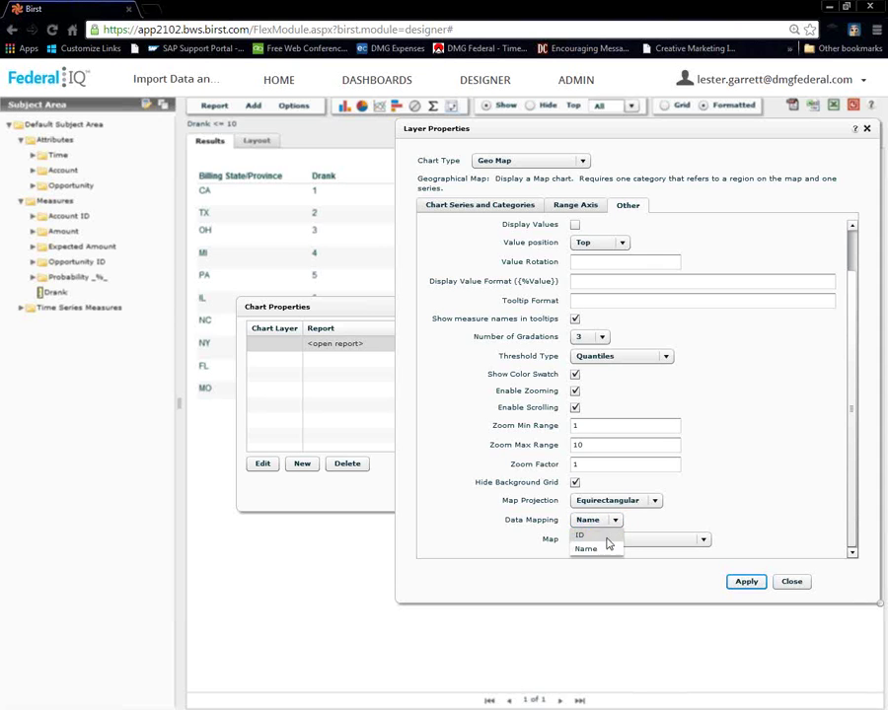
click(606, 533)
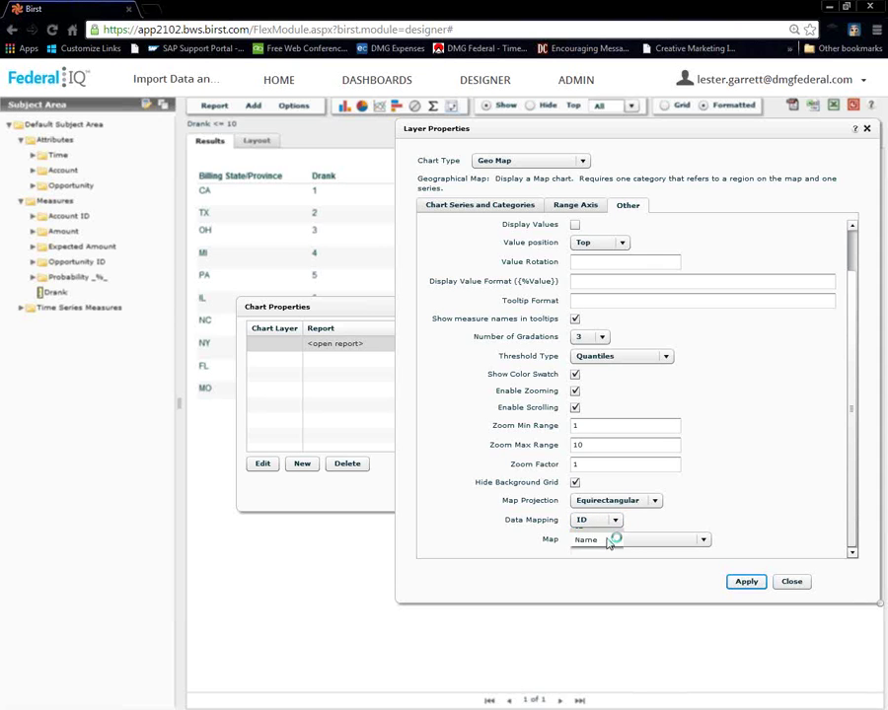
click(704, 541)
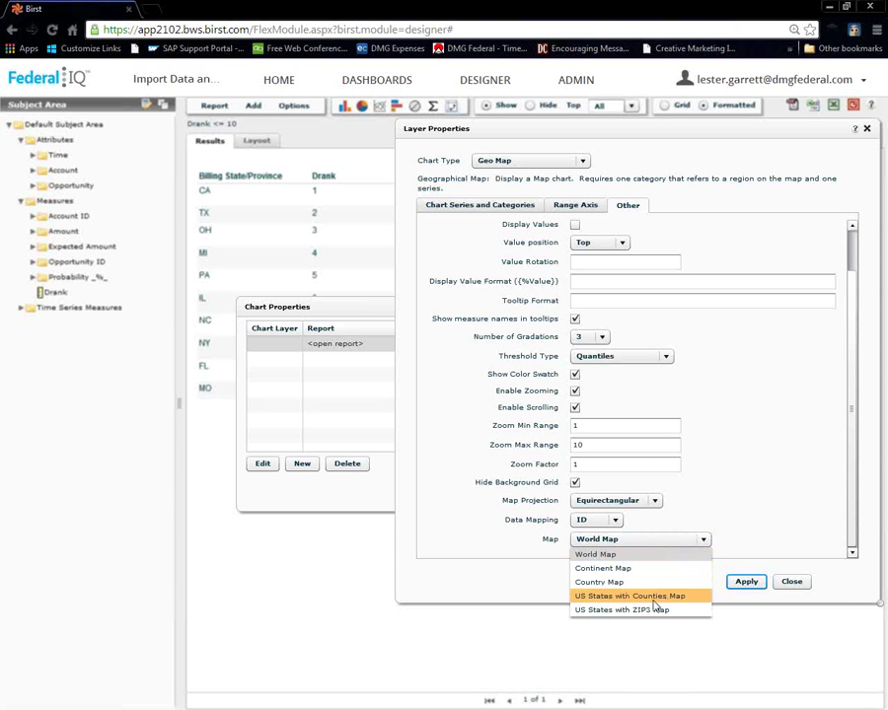
click(598, 582)
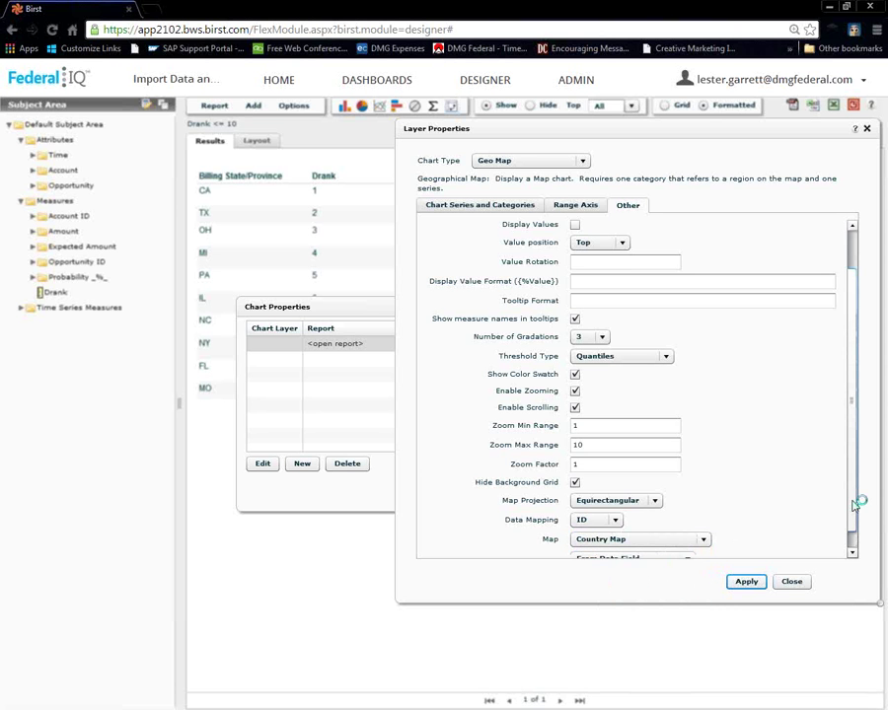
scroll(856, 527, down, 1)
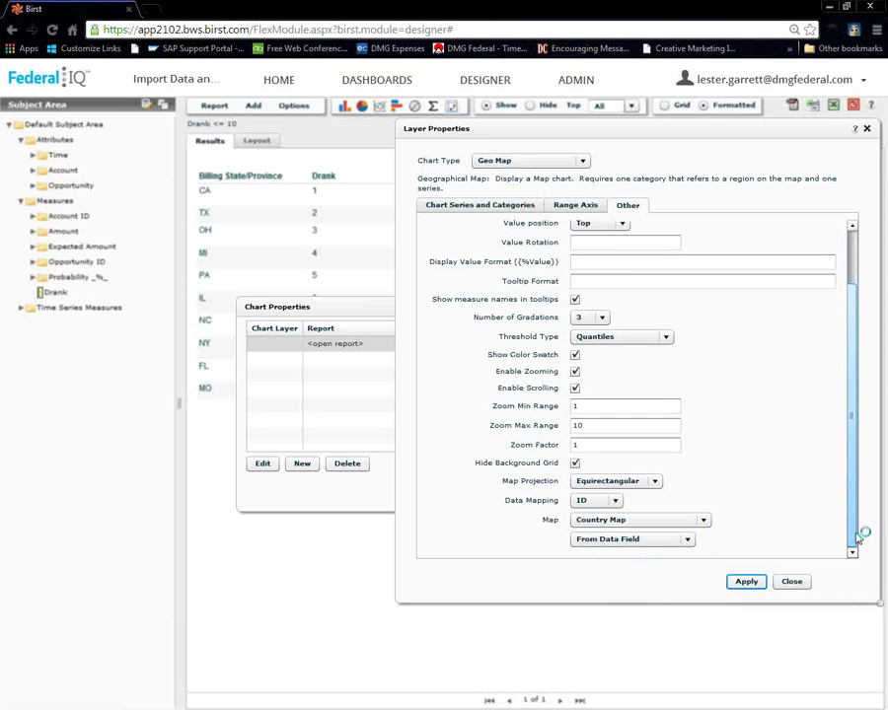
click(687, 540)
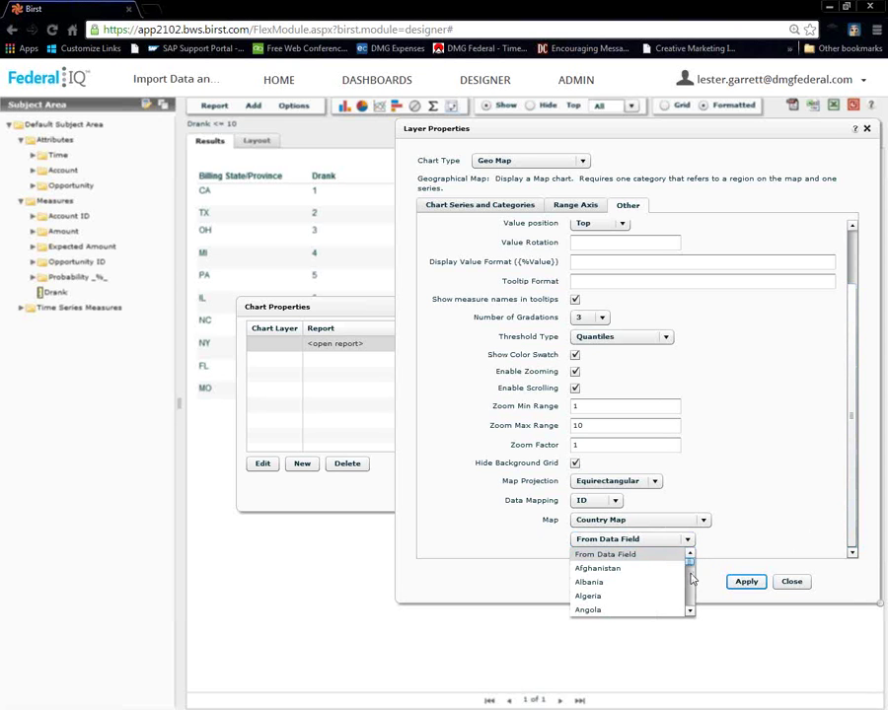
mouse_move(692, 569)
mouse_down()
mouse_move(694, 579)
mouse_move(690, 570)
mouse_up()
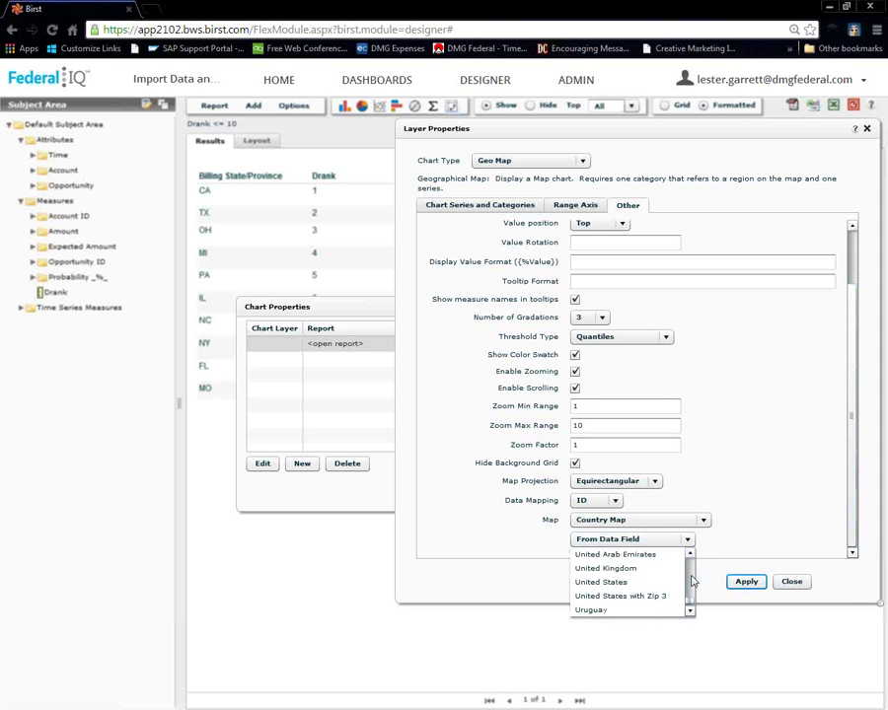
click(607, 584)
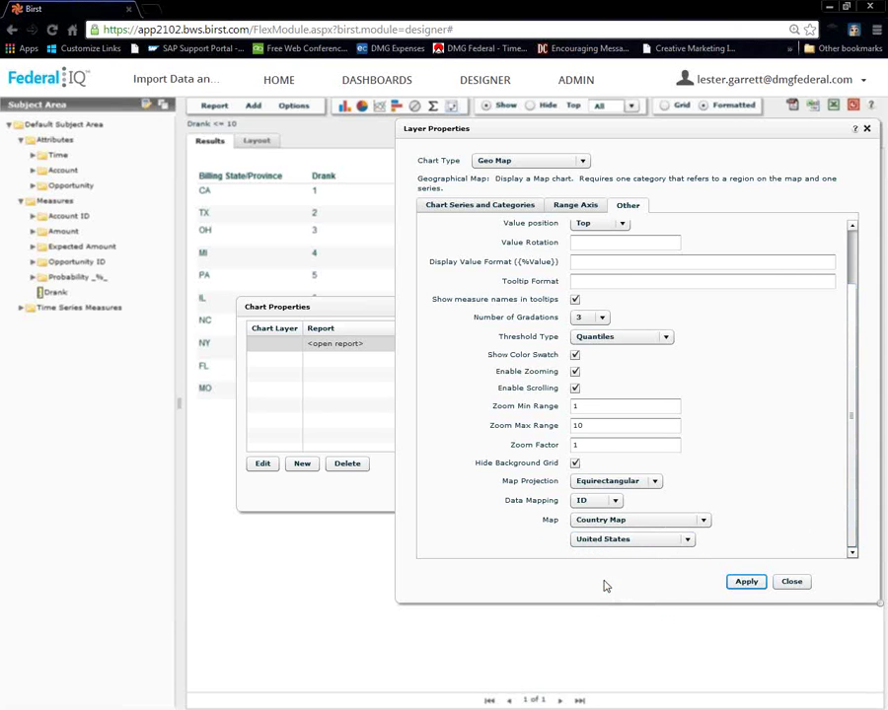
click(740, 582)
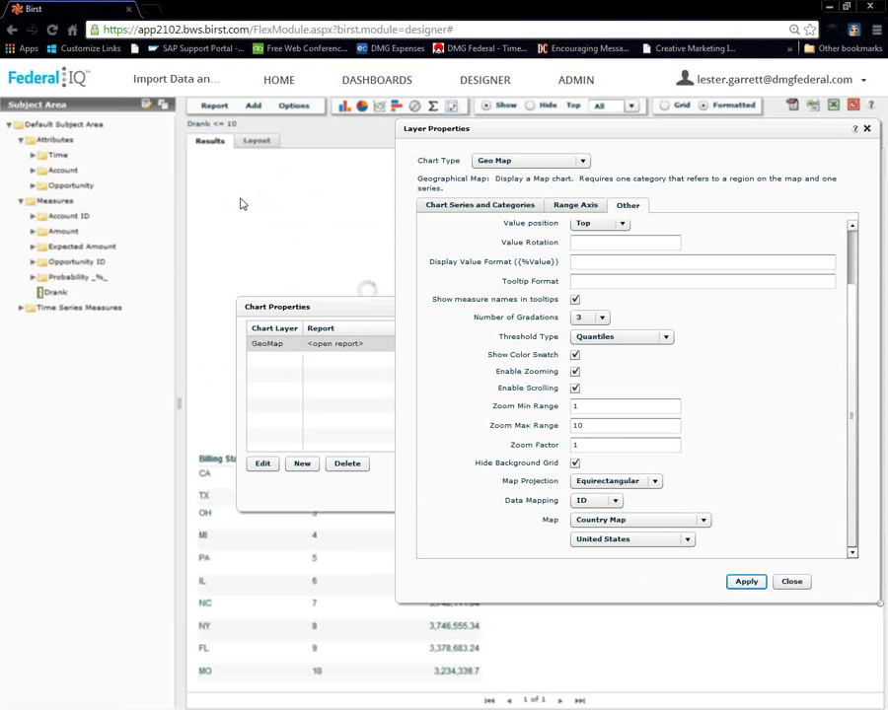
click(794, 582)
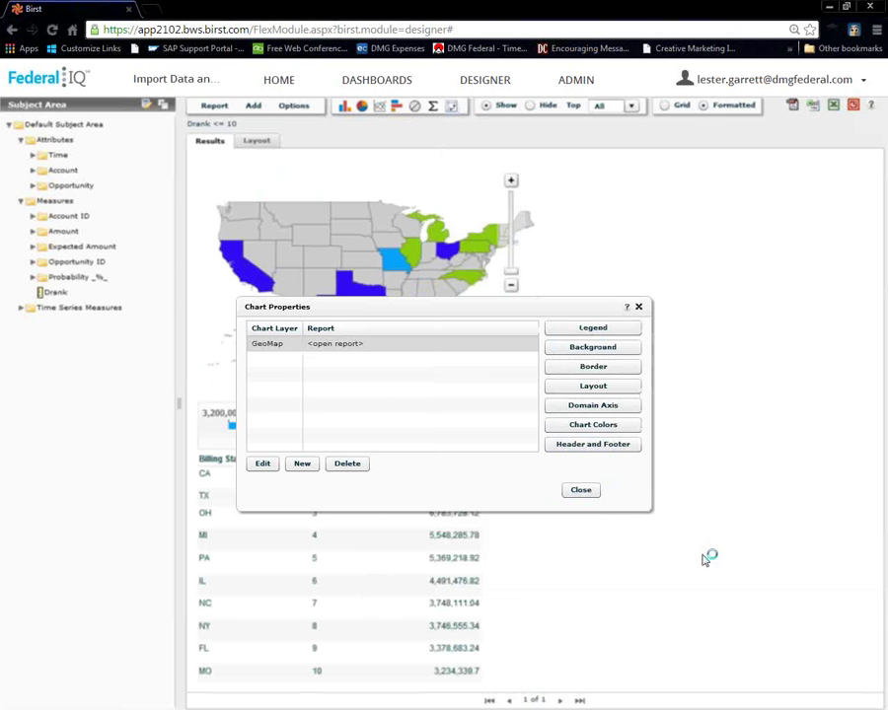
Step: Uncheck Show Table in Report Properties so only the US map and legend remain
click(581, 492)
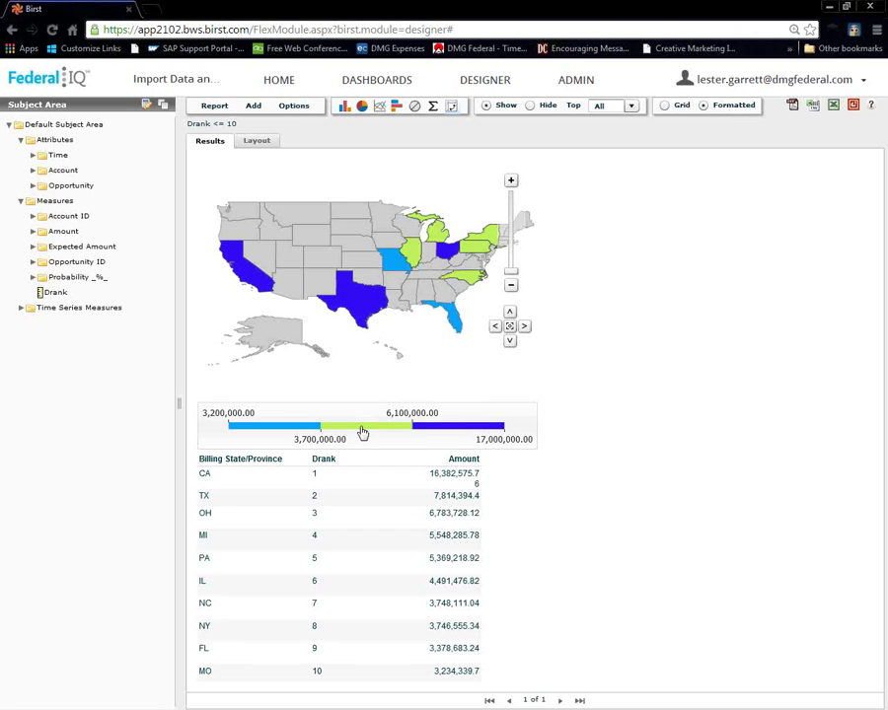
click(292, 112)
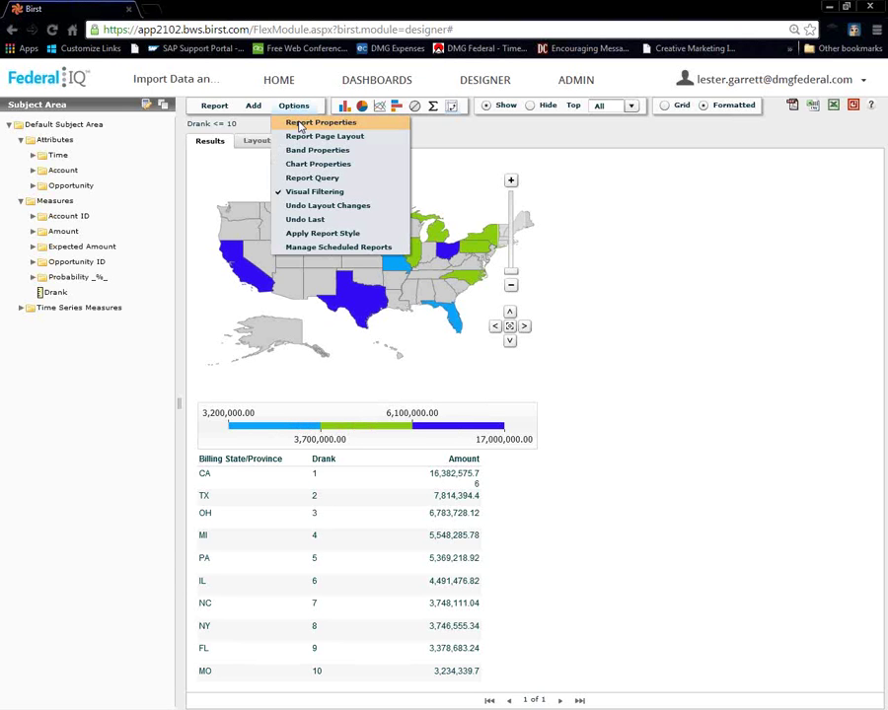
click(304, 127)
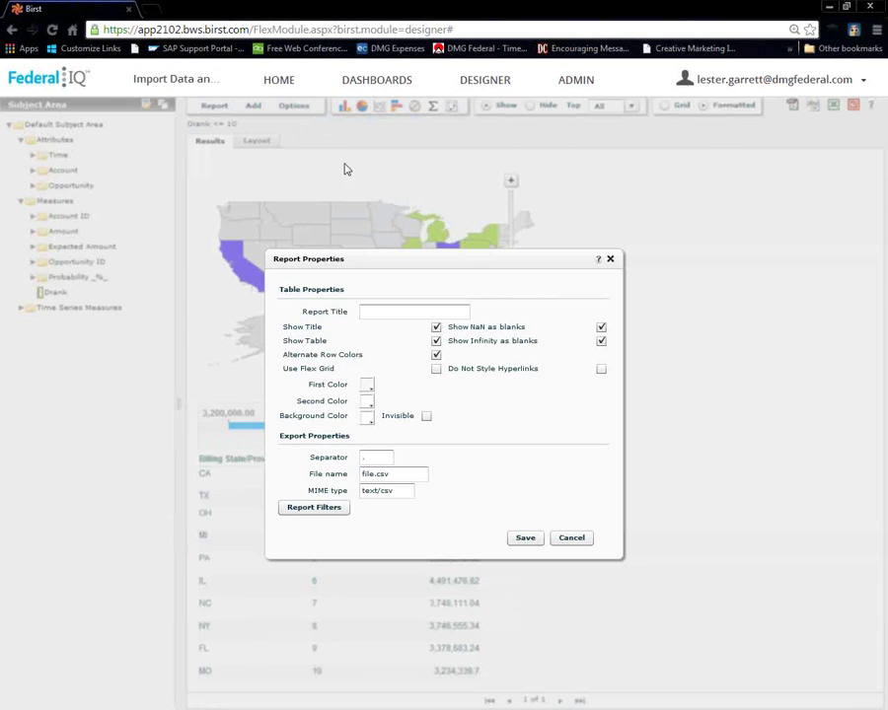
click(436, 340)
click(524, 538)
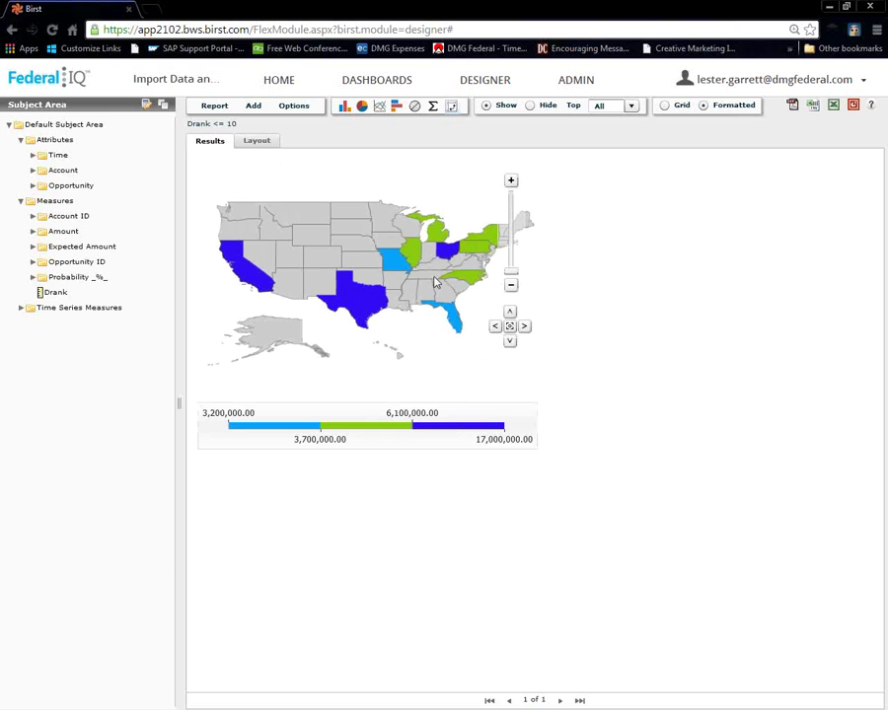
Step: Delete the Drank <= 10 filter from the report's filters and save
click(200, 127)
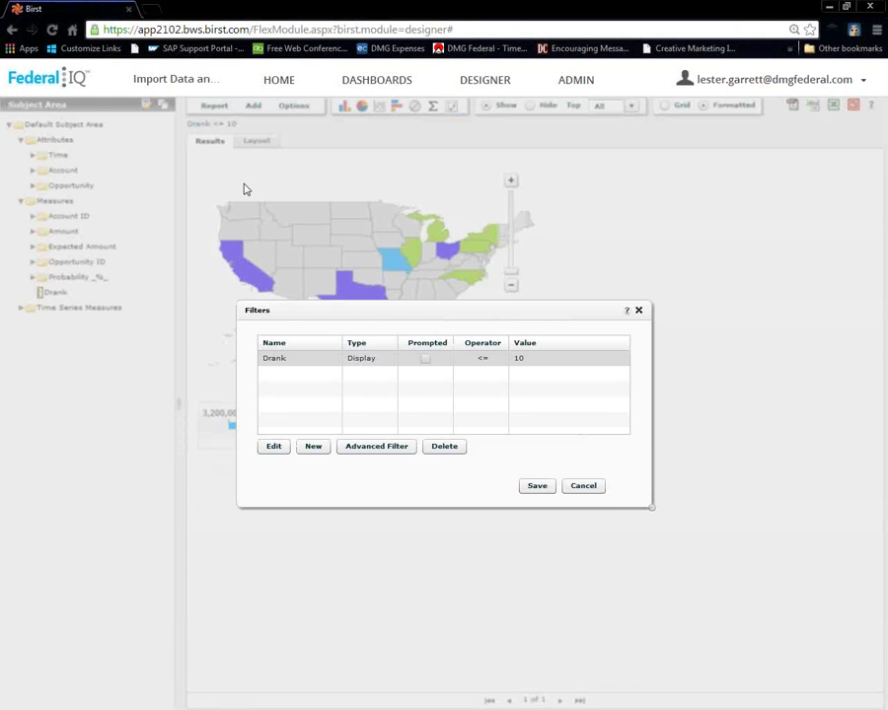
click(425, 361)
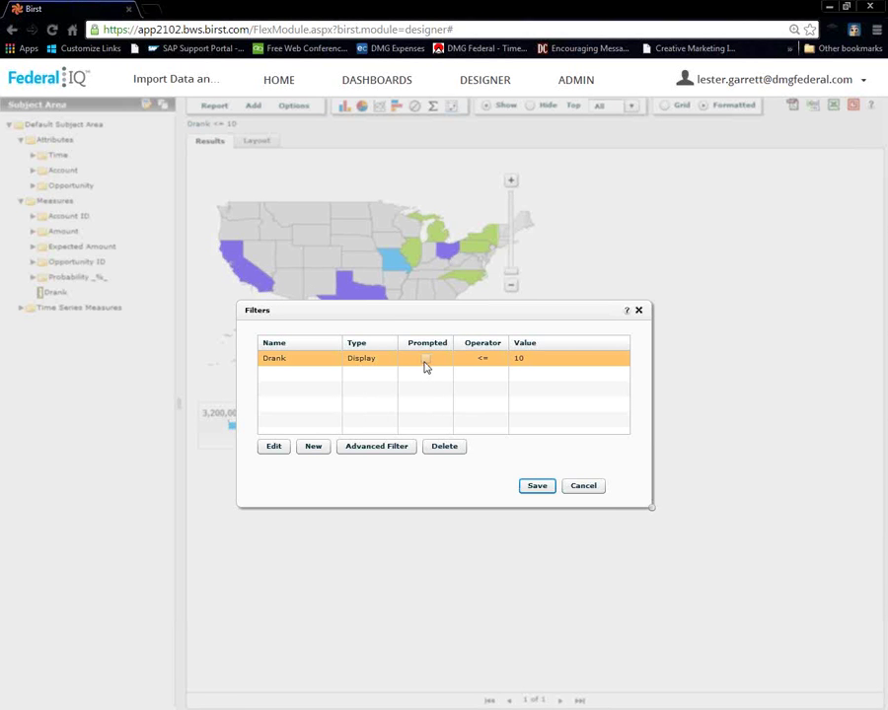
click(446, 449)
click(534, 491)
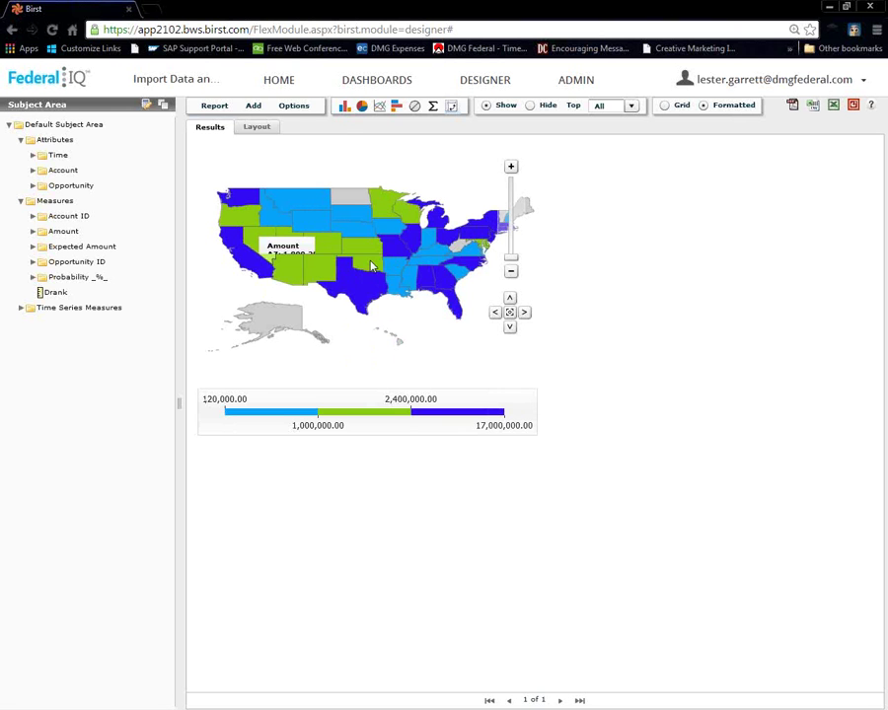
click(213, 106)
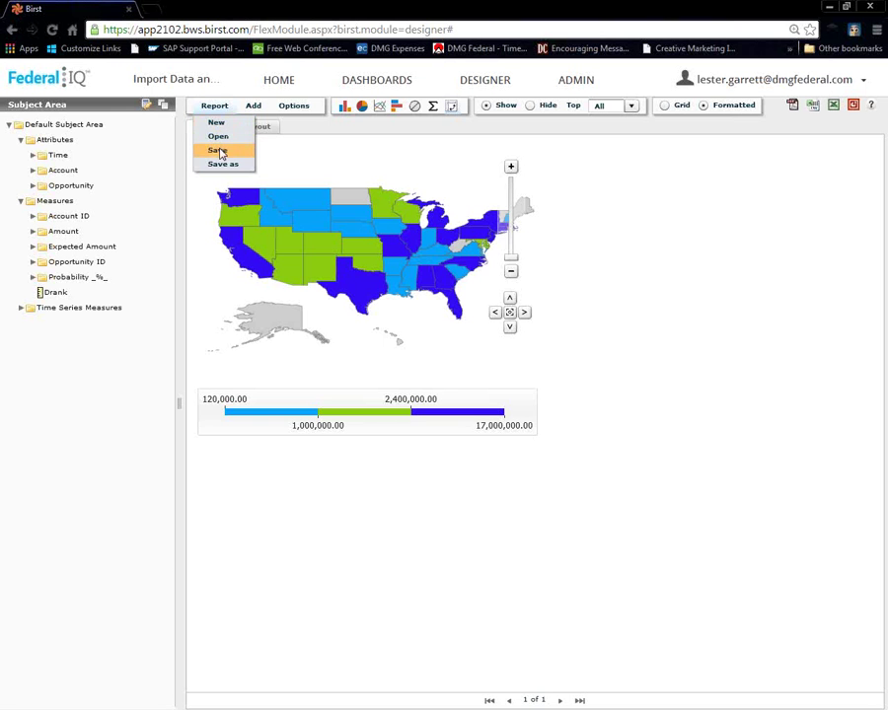
Step: Save the geo map report under the name 'mar 4' in the private folder
click(218, 149)
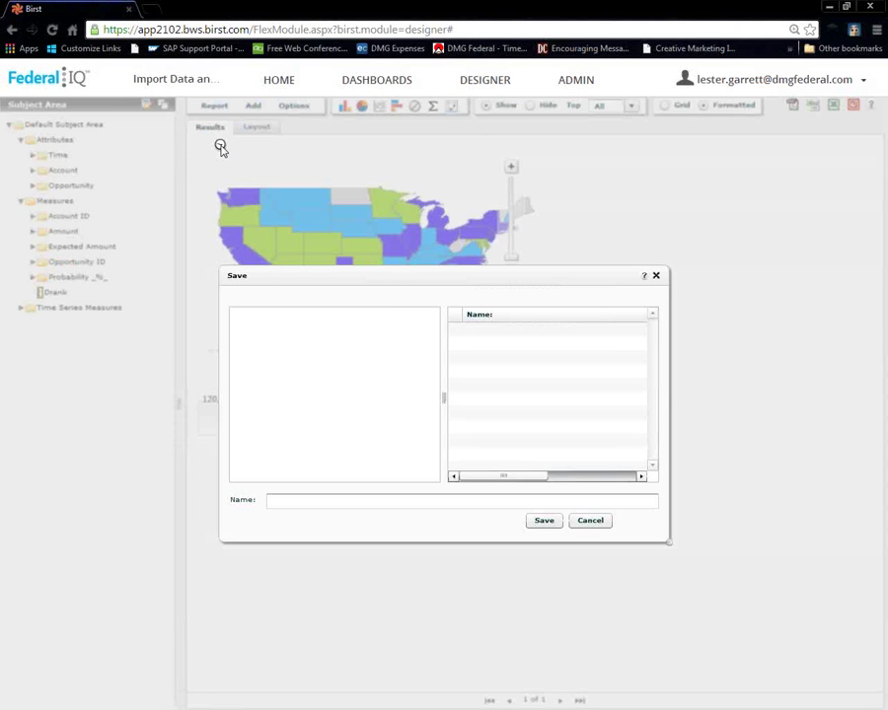
click(266, 316)
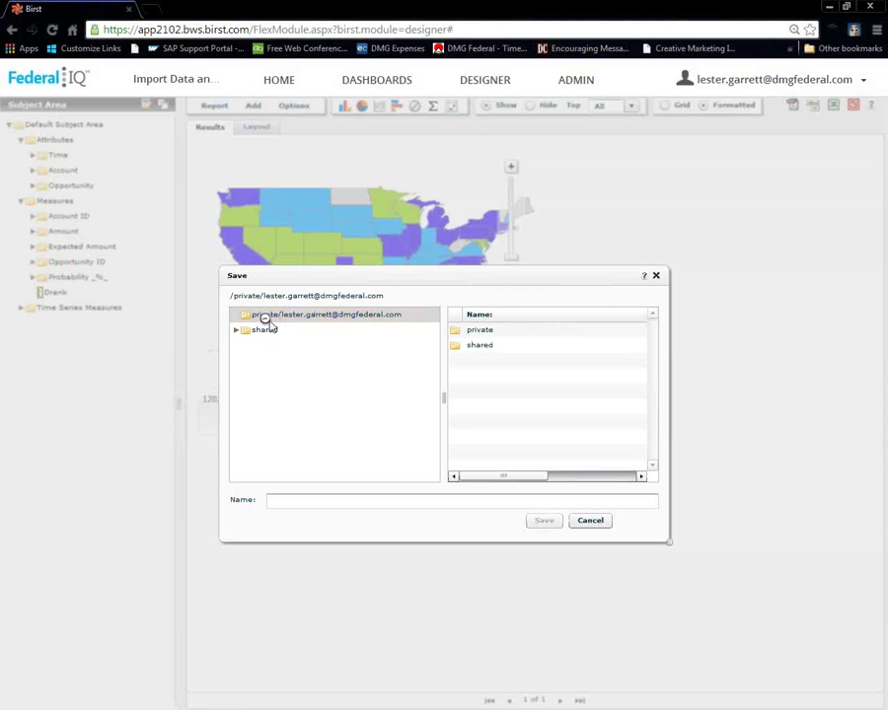
click(288, 502)
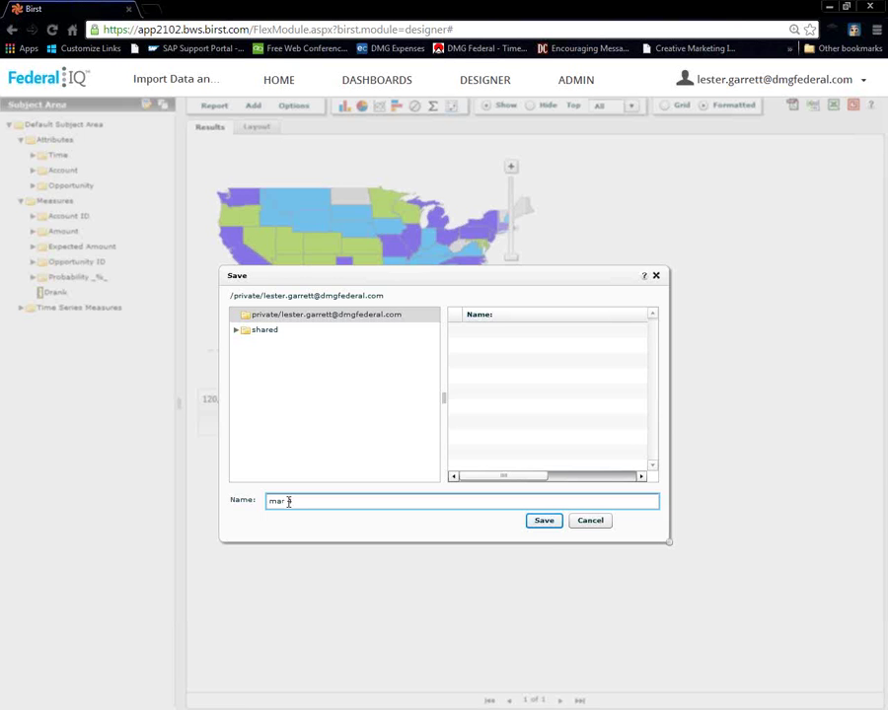
click(543, 521)
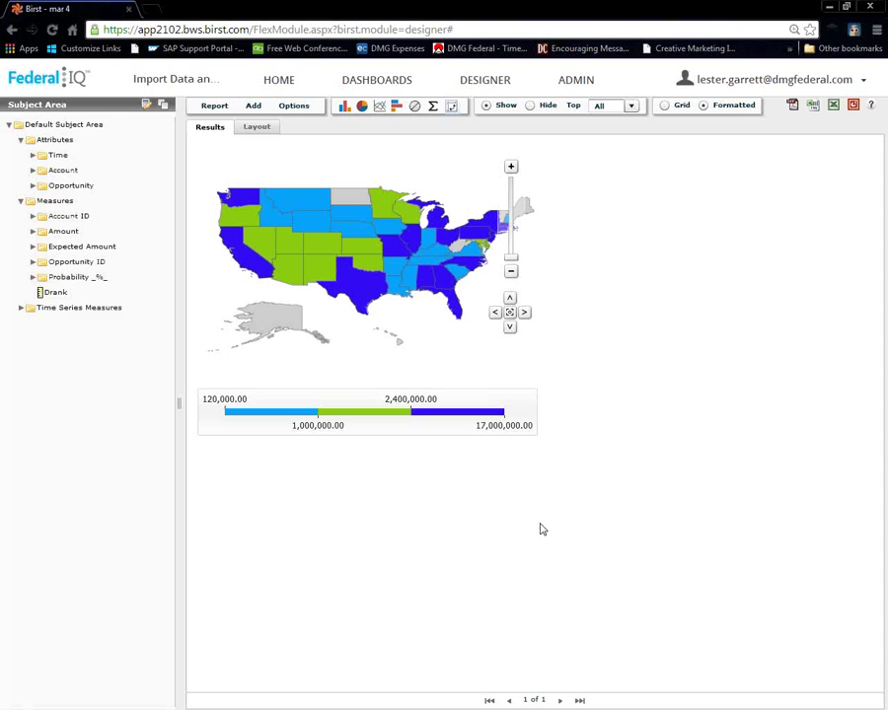
Step: Switch to the DASHBOARDS module to view the Expected Amount overview charts
click(384, 85)
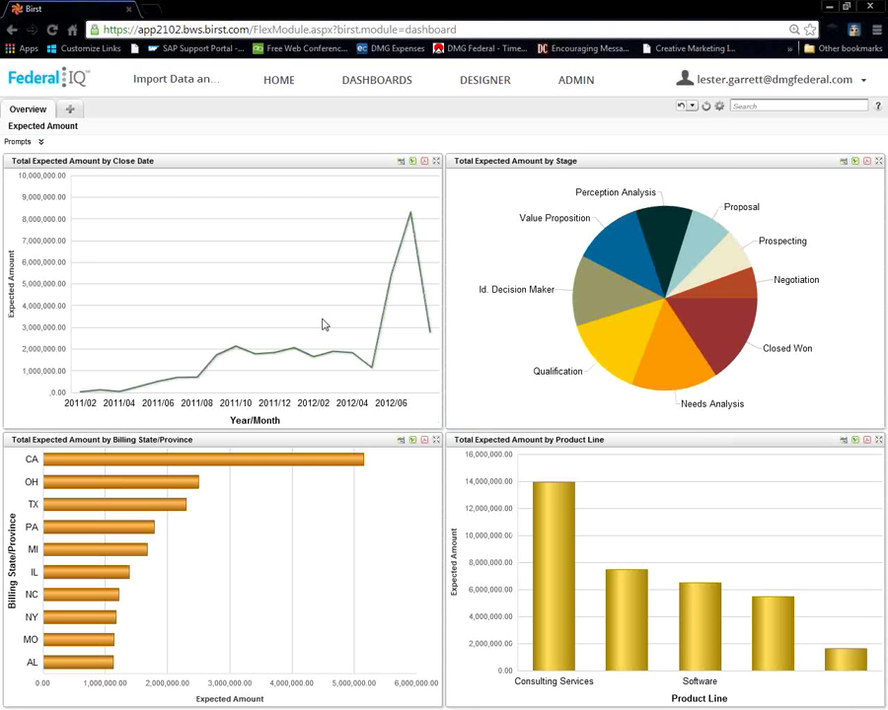
Step: Put the Expected Amount dashboard page into edit mode
click(36, 141)
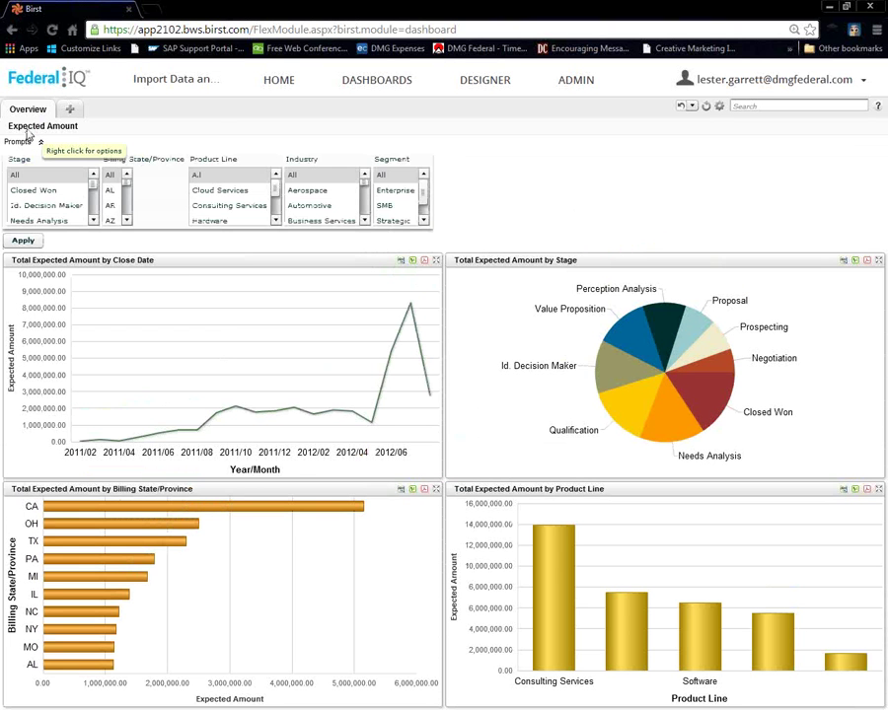
right_click(29, 130)
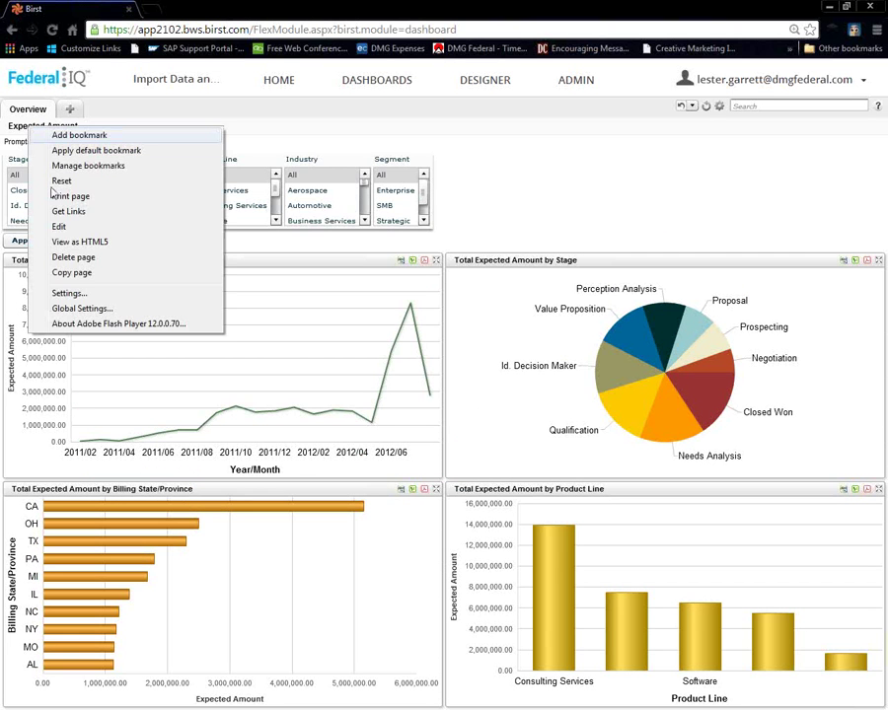
click(59, 226)
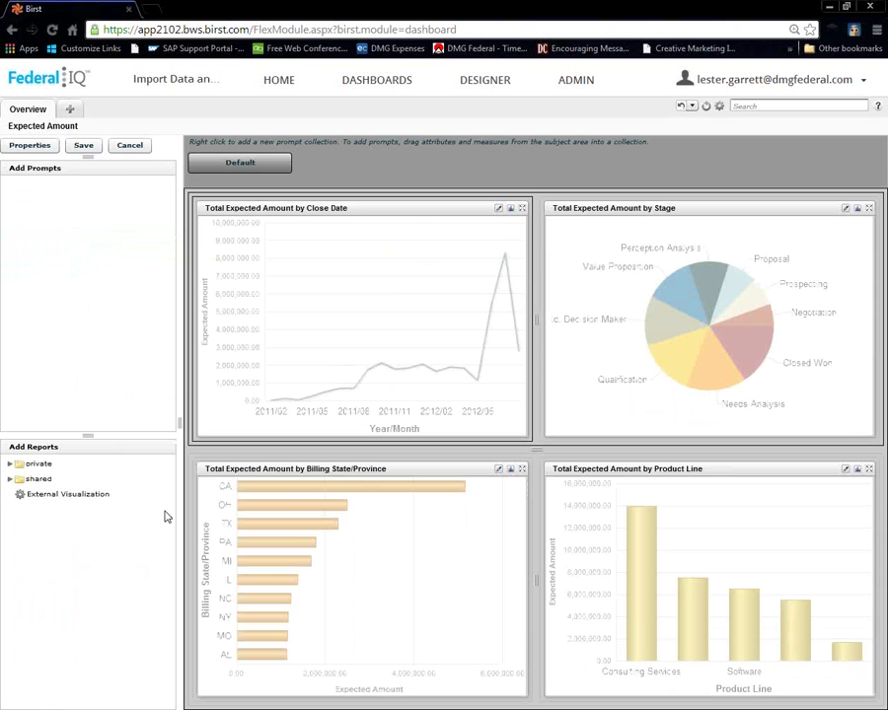
Step: Drop the private 'mar 4' report onto the Billing State chart's place and save the dashboard
click(10, 465)
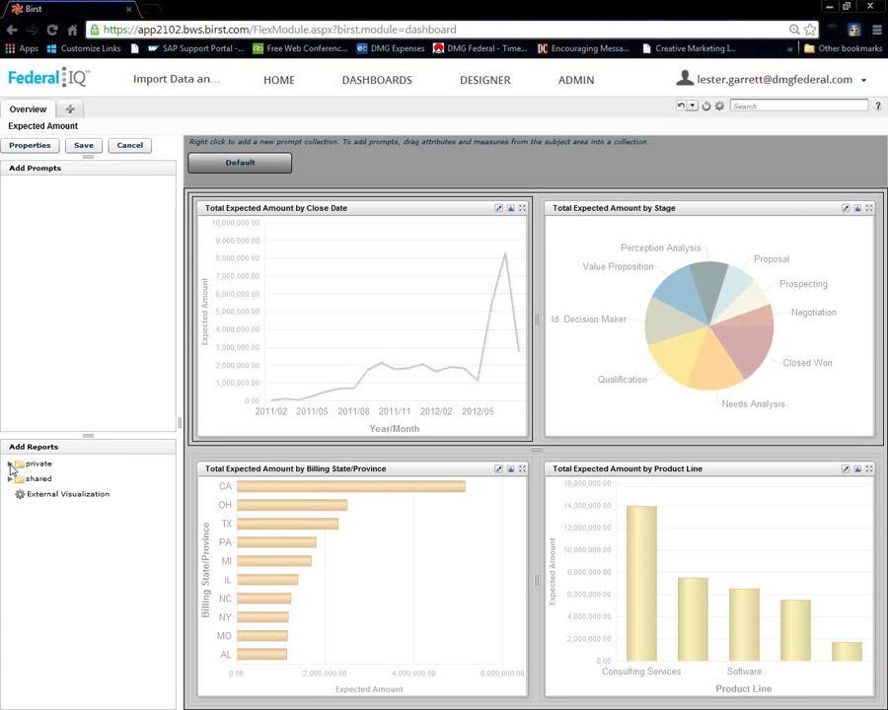
click(9, 464)
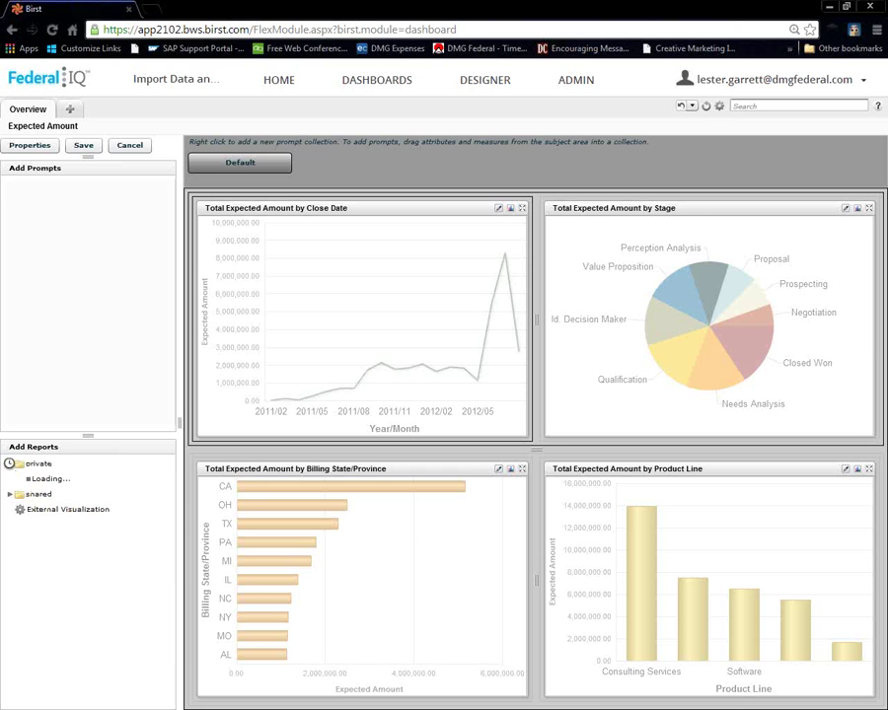
click(42, 494)
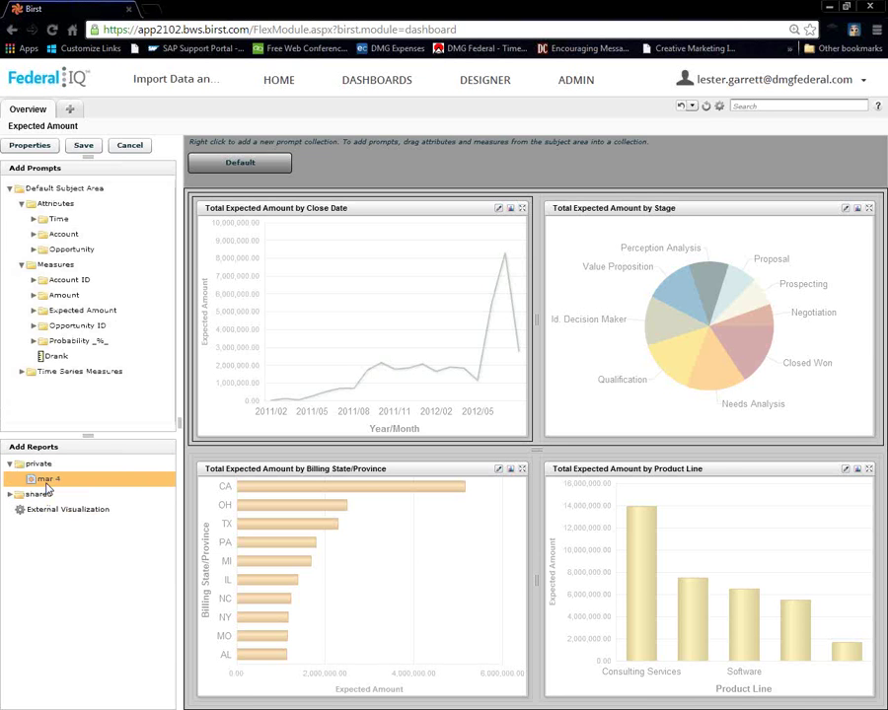
drag(46, 480, 355, 562)
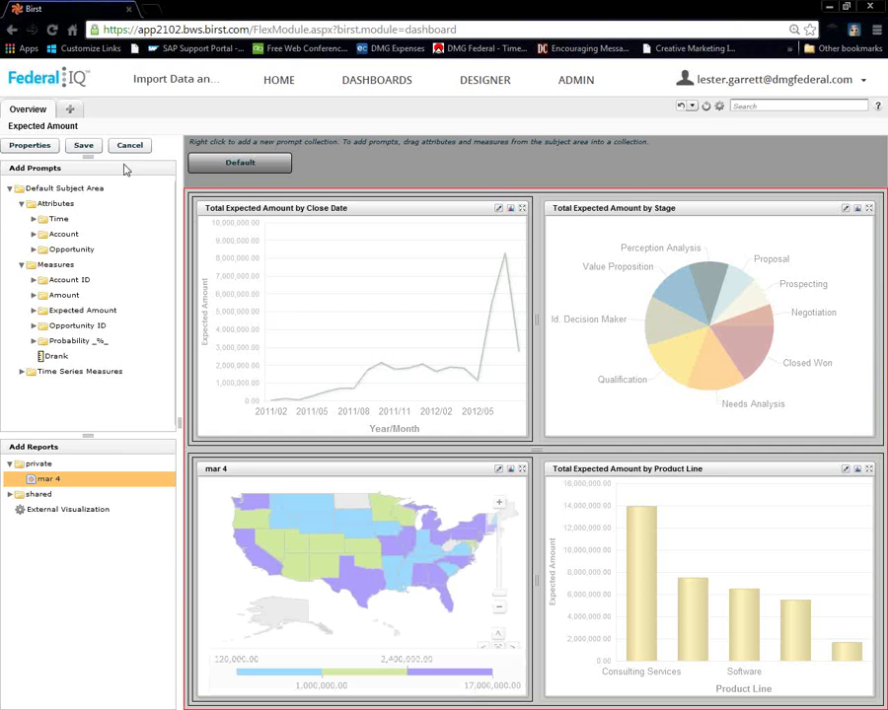
click(81, 145)
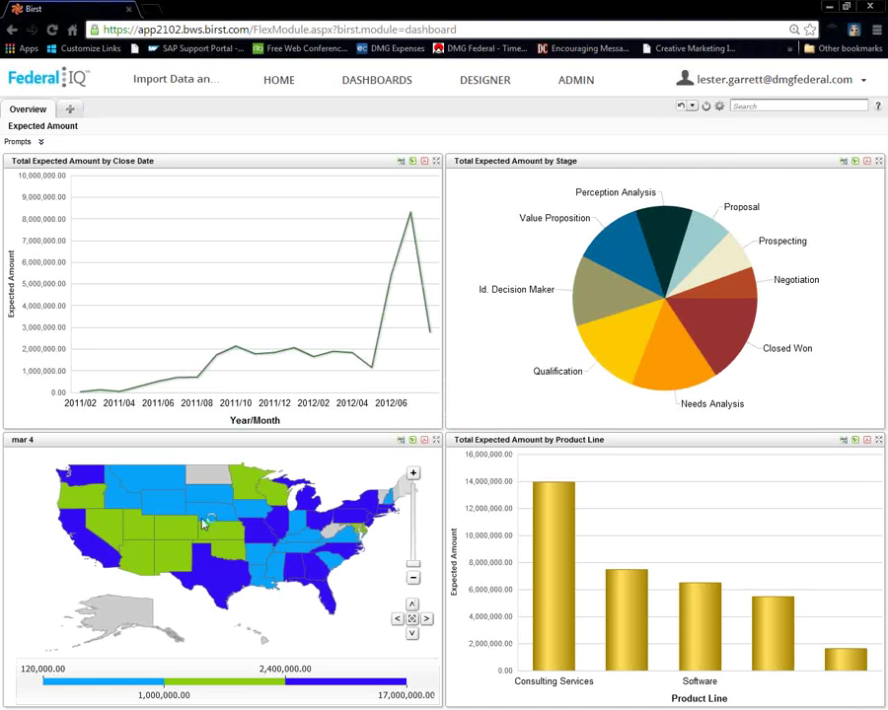
mouse_move(183, 530)
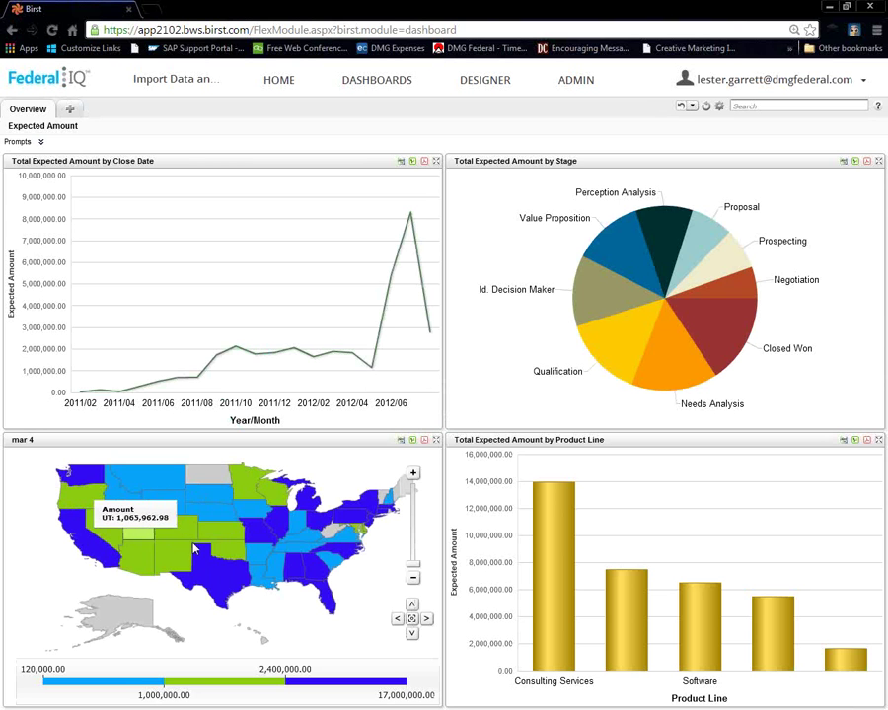